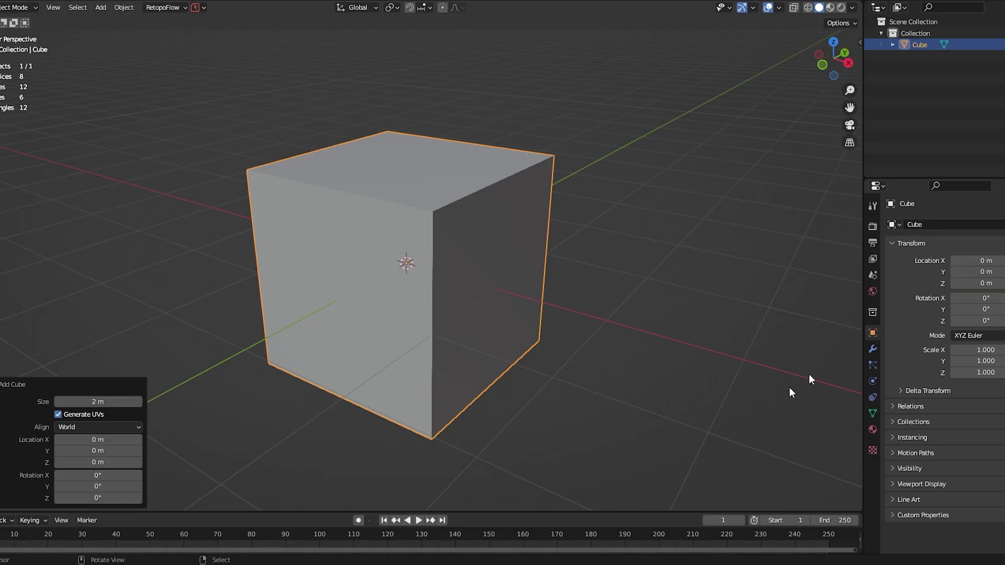
Step: Duplicate the Properties editor into a new floating window and place it over the main viewport
right_click(891, 275)
mouse_move(891, 274)
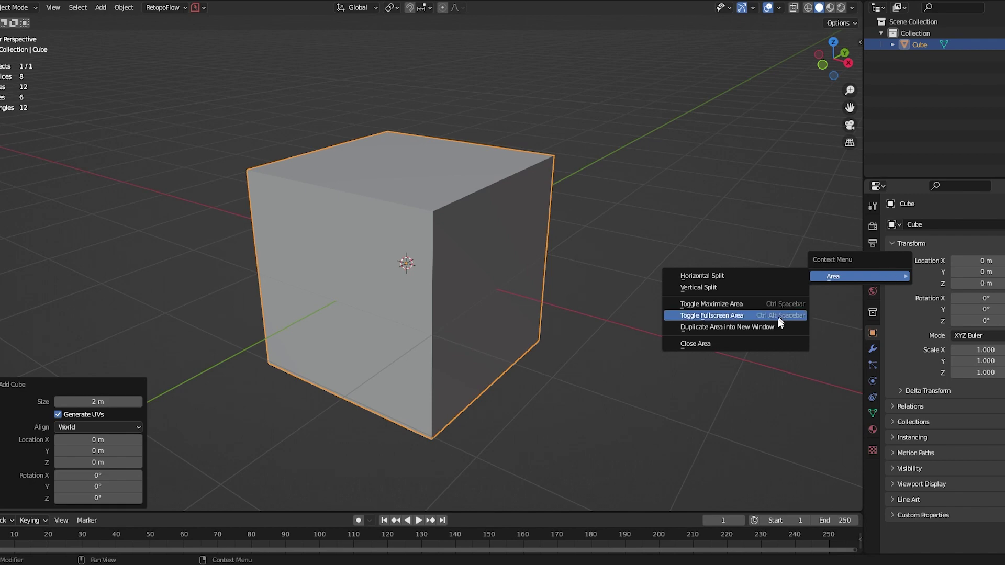
click(767, 328)
drag(908, 169, 785, 90)
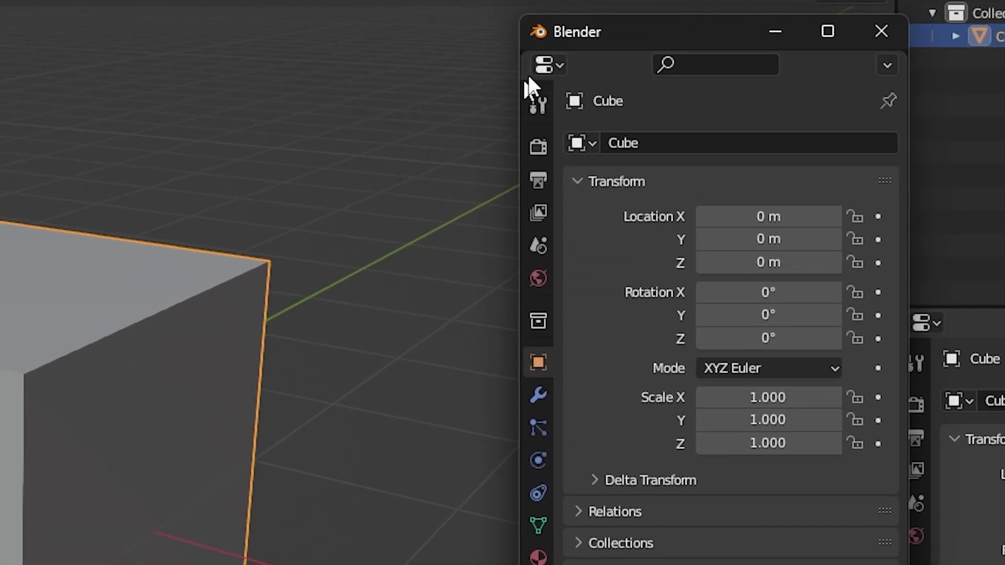
Step: Change the floating window's editor type to 3D Viewport and widen the window
click(547, 65)
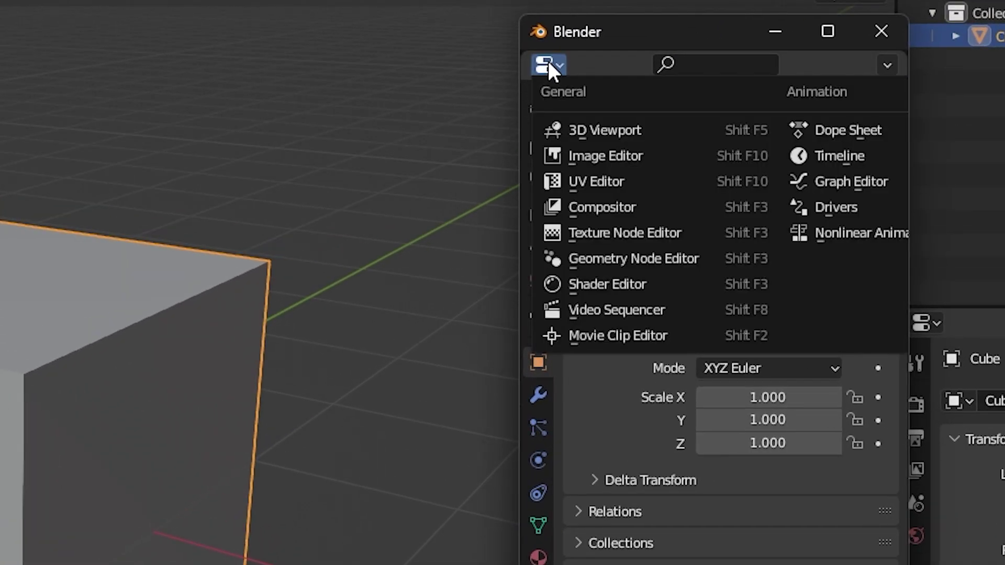
click(622, 130)
mouse_move(519, 155)
mouse_down()
mouse_move(142, 187)
mouse_move(0, 178)
mouse_up()
scroll(832, 68, down, 4)
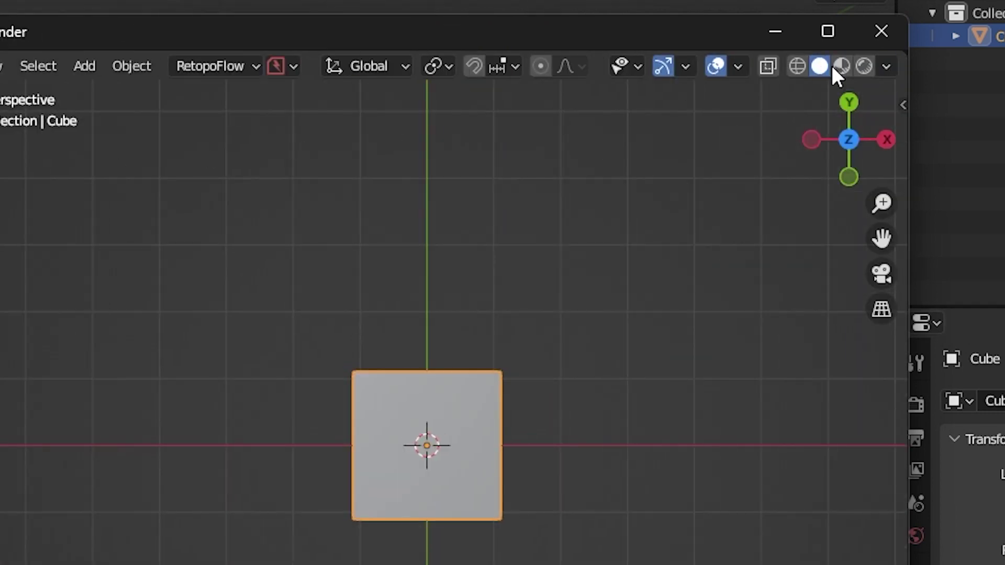
Step: Set the floating viewport's shading to Flat lighting with a Single black color
click(885, 67)
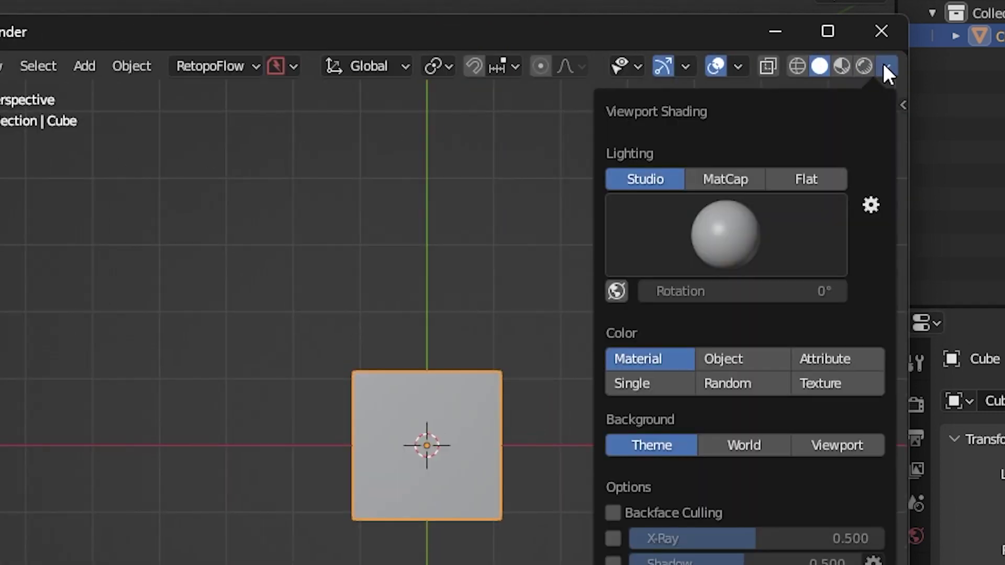
click(817, 179)
click(649, 275)
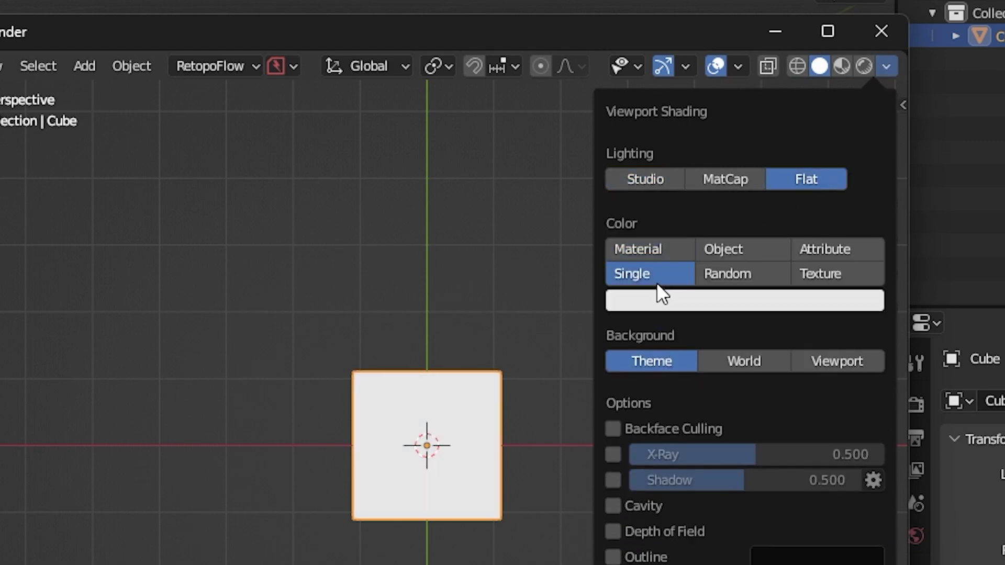
click(702, 302)
drag(866, 344, 858, 501)
Step: Turn off the overlays and gizmos in the floating silhouette viewport
middle_drag(513, 484, 554, 314)
click(716, 66)
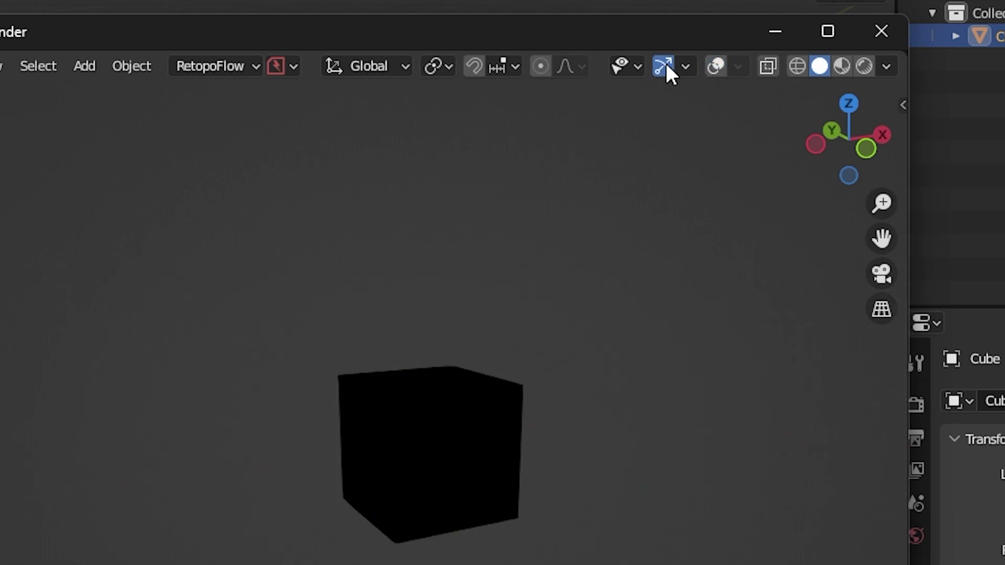
click(663, 66)
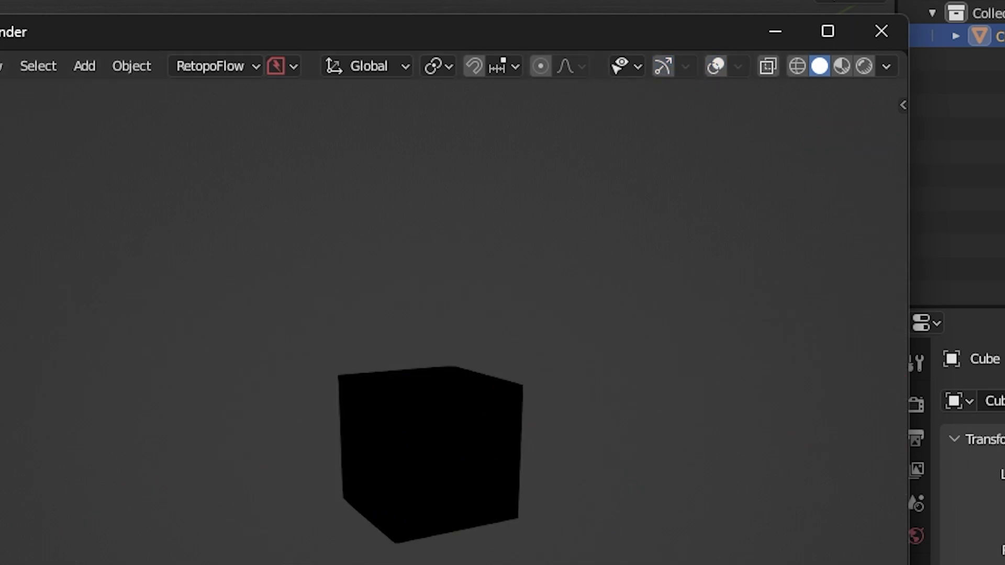
Step: Shrink the floating silhouette window and move it clear of the model in the main viewport
drag(0, 564, 458, 419)
drag(690, 27, 949, 8)
middle_drag(351, 549, 293, 560)
scroll(293, 560, down, 3)
key(Tab)
key(s)
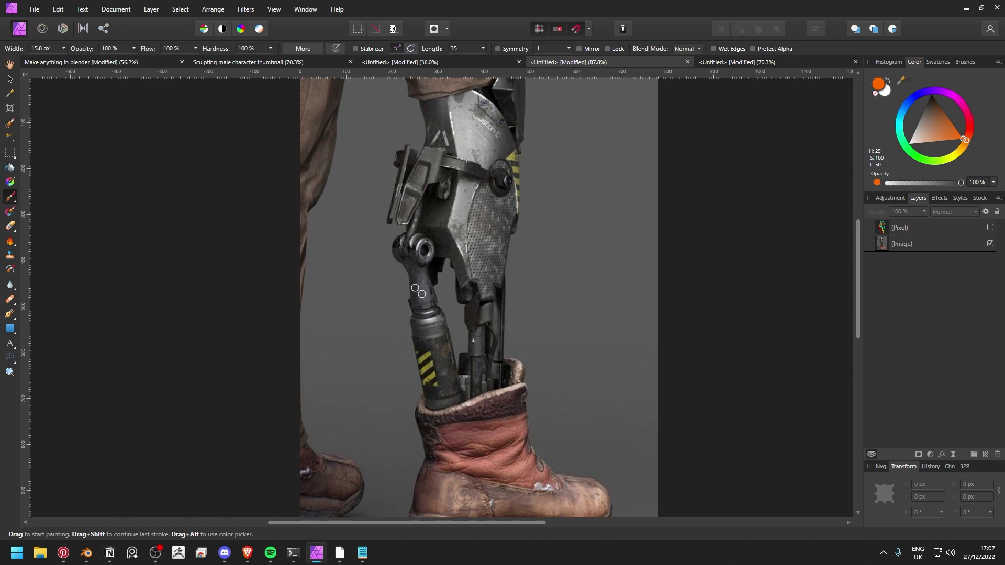
Step: Switch to Affinity Photo and paint orange outlines over the upper shell of the mechanical leg reference
scroll(597, 241, up, 2)
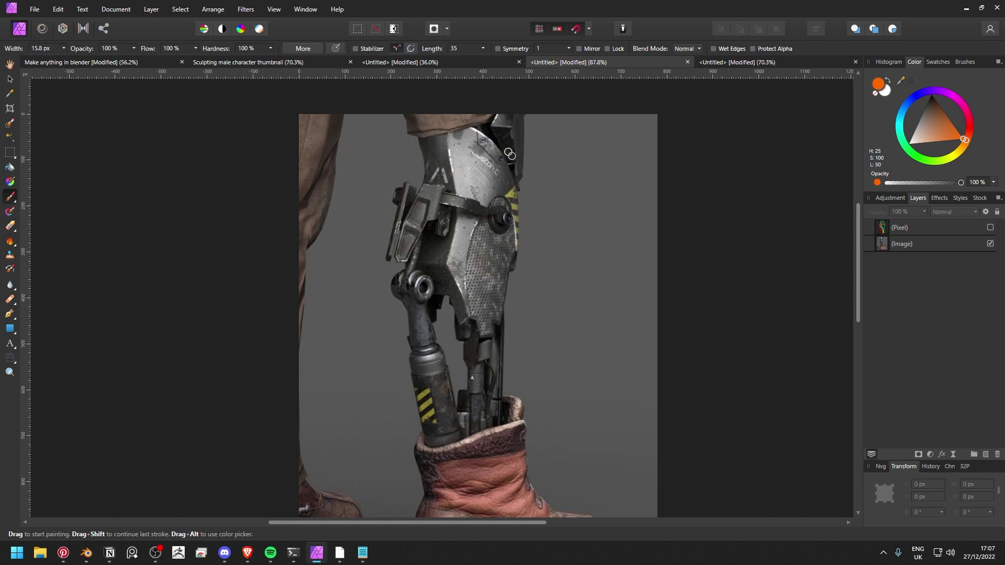
drag(452, 133, 444, 259)
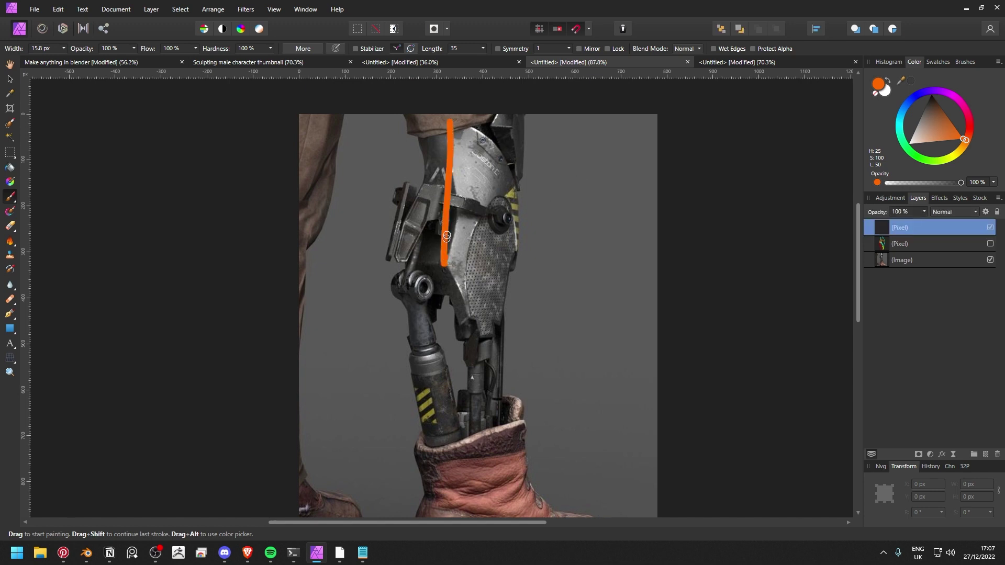
mouse_move(426, 127)
mouse_down()
mouse_move(441, 260)
mouse_move(496, 343)
mouse_up()
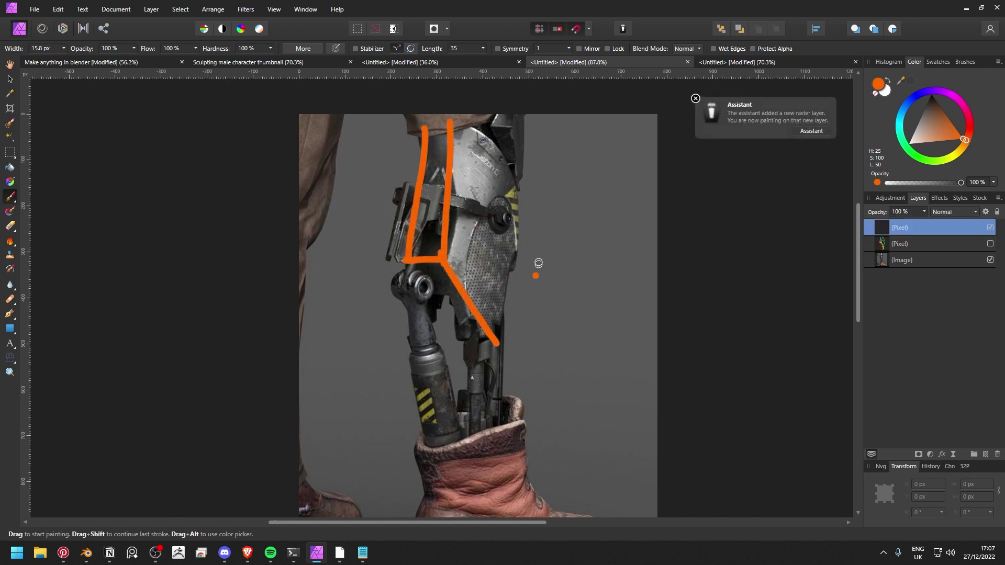
drag(517, 252, 493, 329)
drag(466, 122, 534, 243)
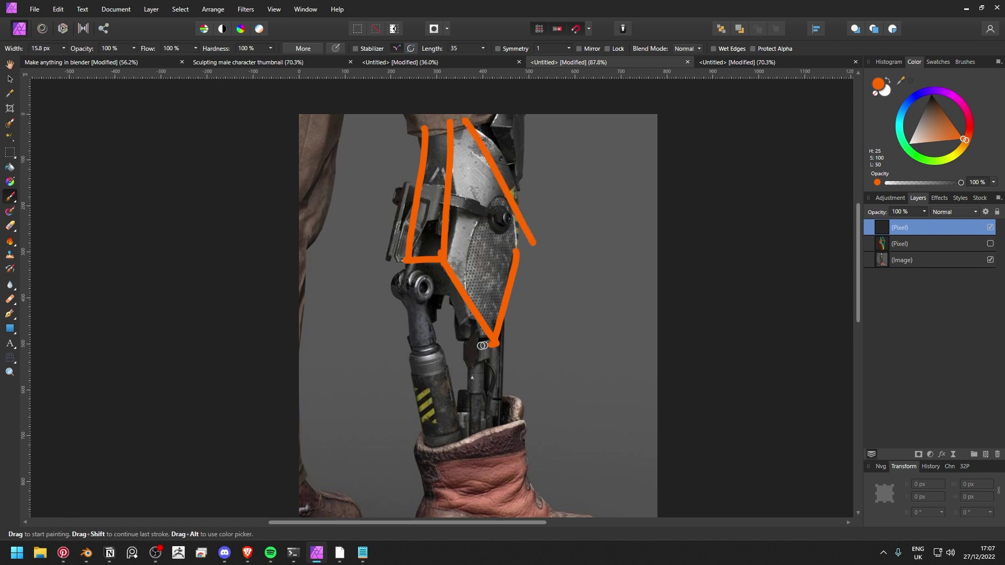
drag(406, 263, 456, 340)
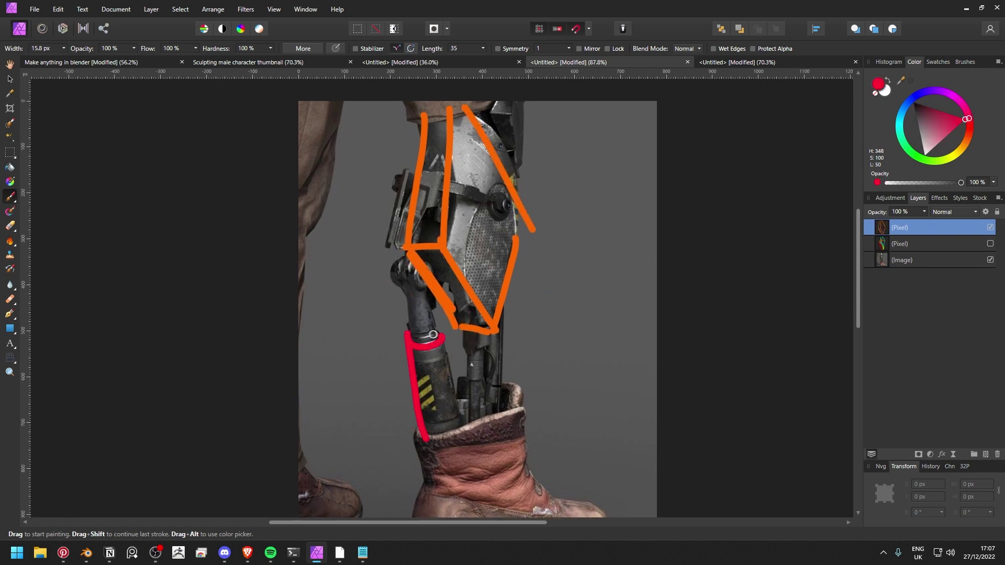
Step: Outline the leg's lower piston and ankle rods in red, and the side bracket with its arm in bright green
drag(443, 360, 457, 440)
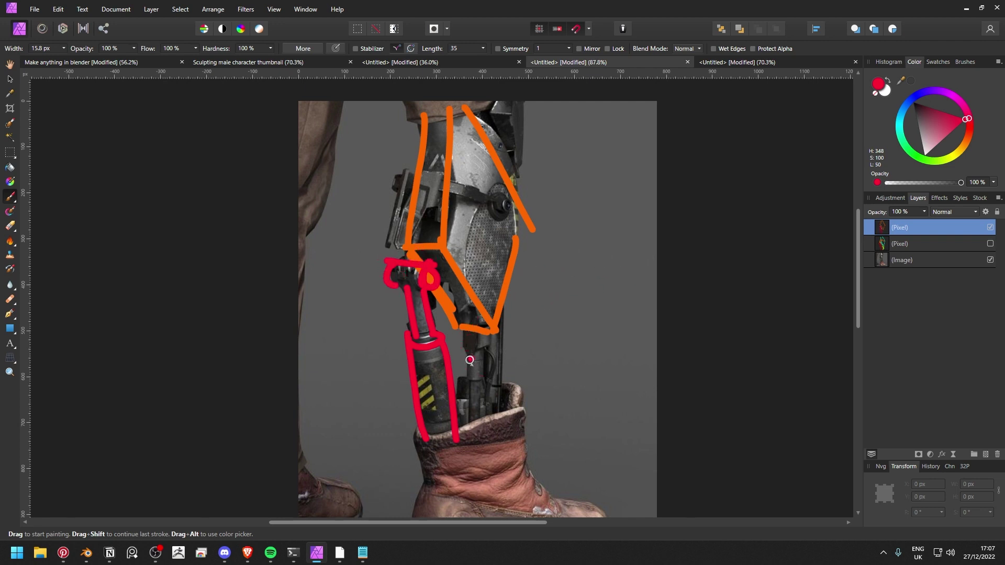
drag(476, 414, 487, 336)
drag(507, 299, 495, 423)
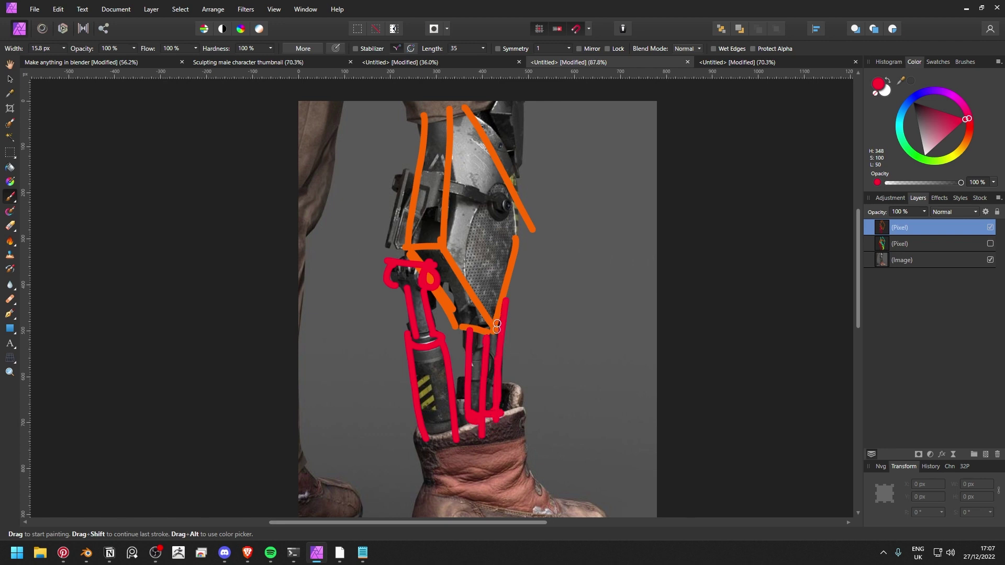
scroll(522, 208, up, 3)
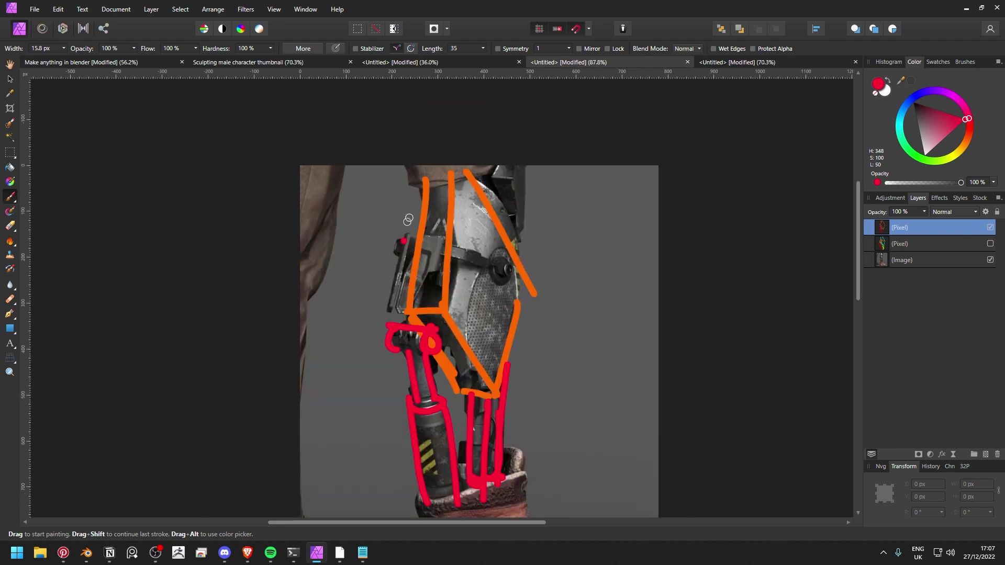
click(913, 156)
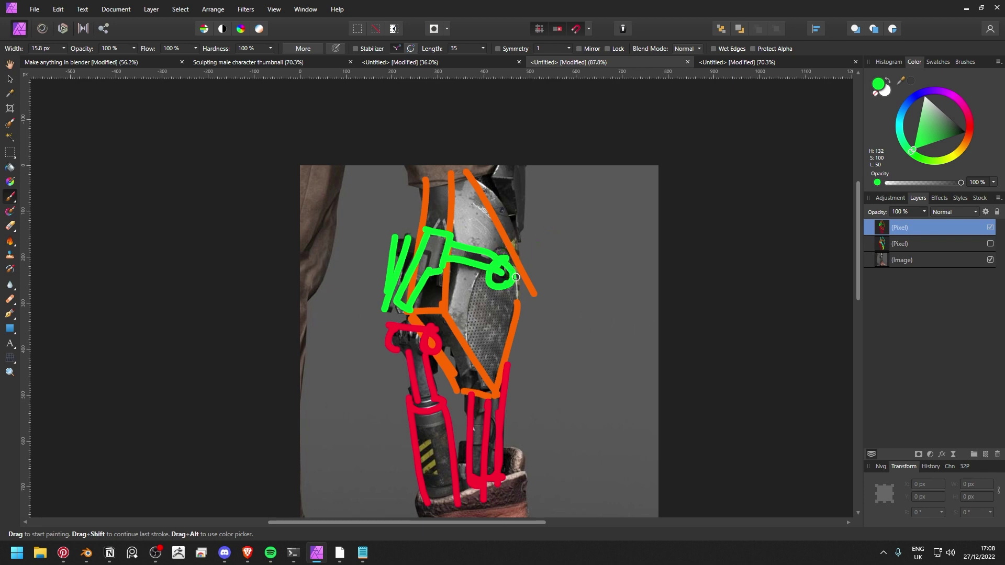
Step: Switch to Blender and, from the right orthographic view, move the cube up about 1.34 m
middle_drag(547, 290, 574, 224)
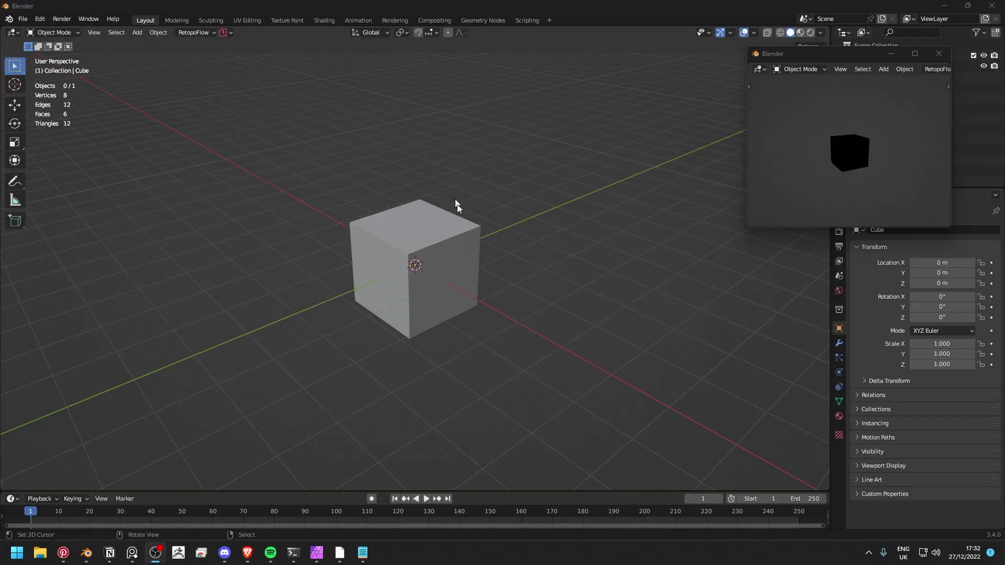
middle_drag(470, 225, 530, 298)
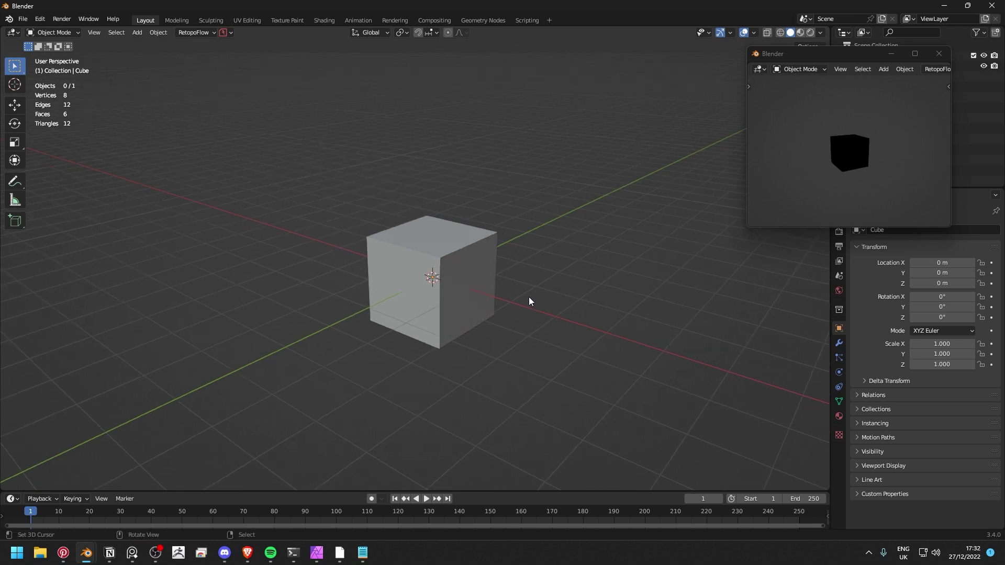
key(KP_3)
click(479, 280)
key(g)
click(552, 261)
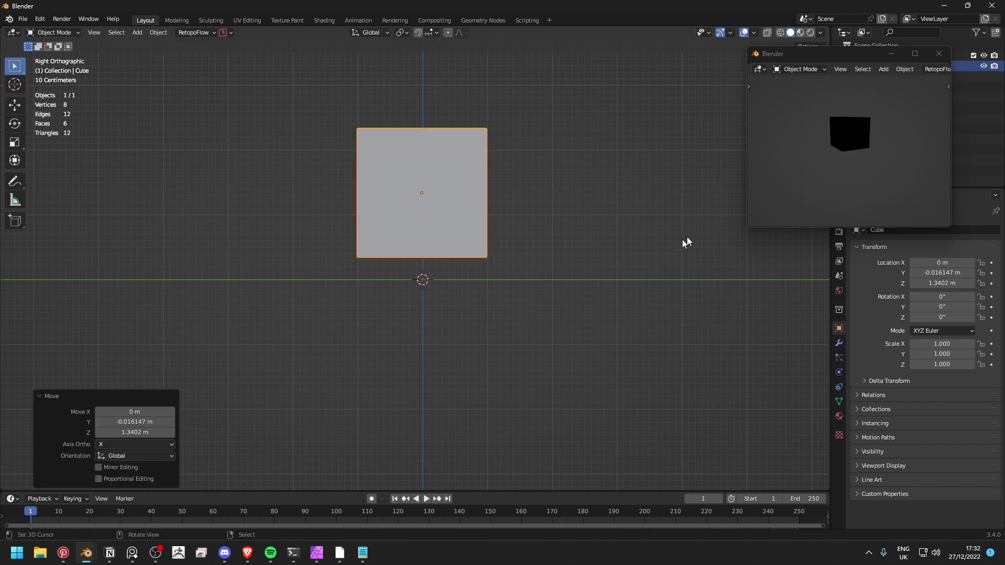
key(Tab)
key(ctrl+Tab)
key(Tab)
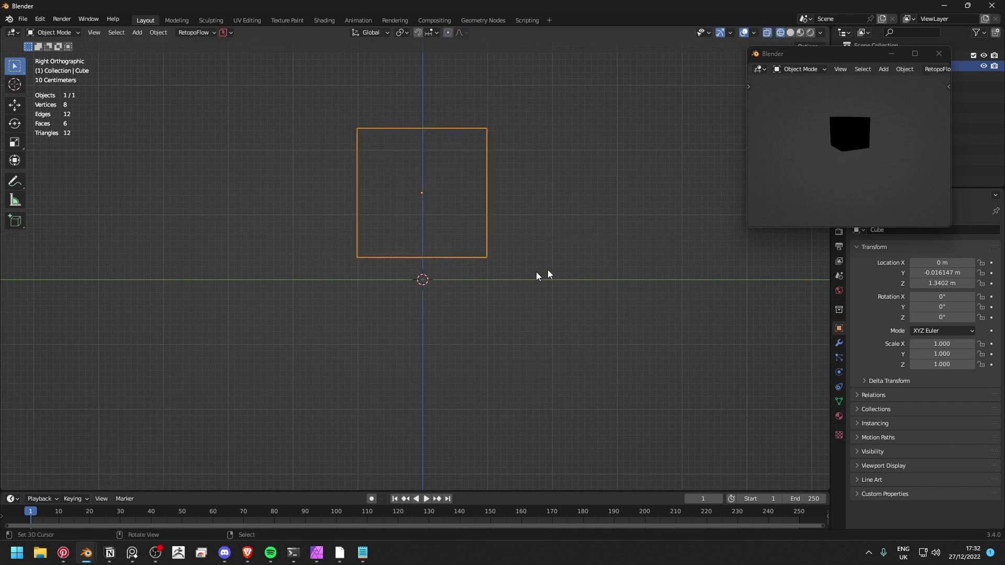
Step: Rotate the cube about 25.3° around X and scale it by about 1.903 along global Z
key(r)
click(577, 199)
key(s)
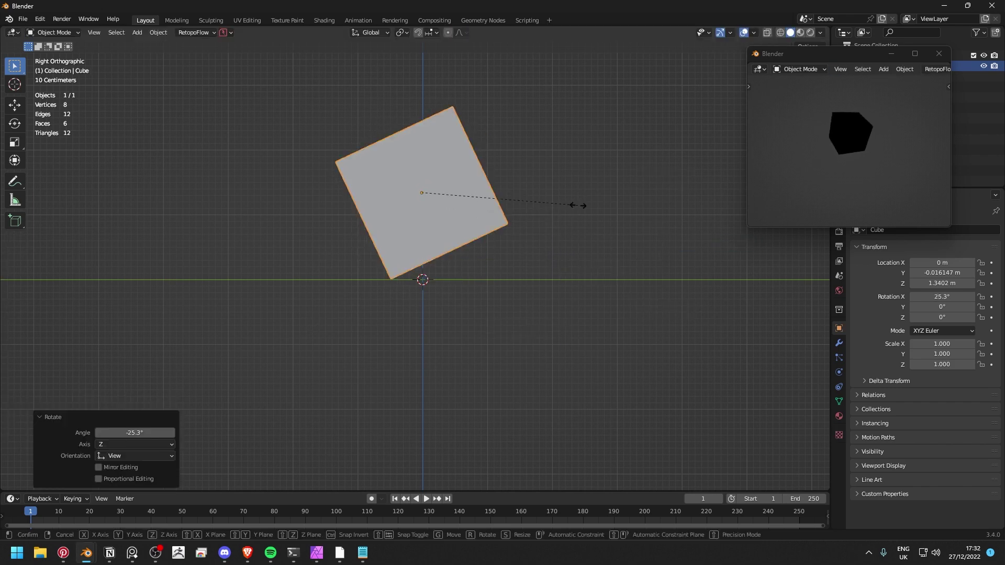
key(z)
click(644, 201)
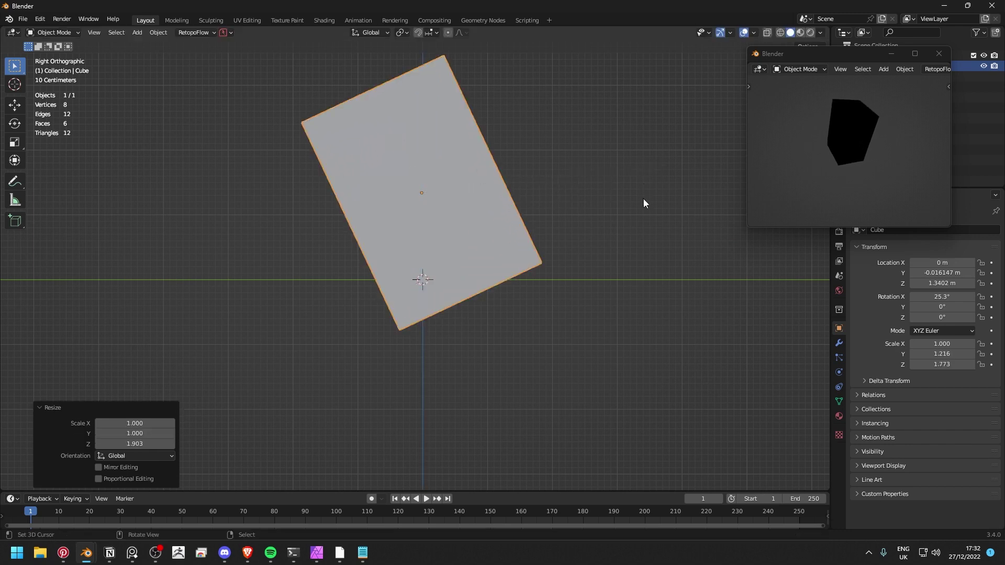
Step: Narrow the block along Y to a scale of about 0.814 and adjust its X rotation to about 20.6°
key(s)
key(y)
click(534, 218)
key(r)
click(604, 229)
Step: Check the tilted block's shape in the main viewport and from another angle in the silhouette window
key(alt+a)
middle_drag(604, 229, 588, 328)
scroll(588, 328, down, 3)
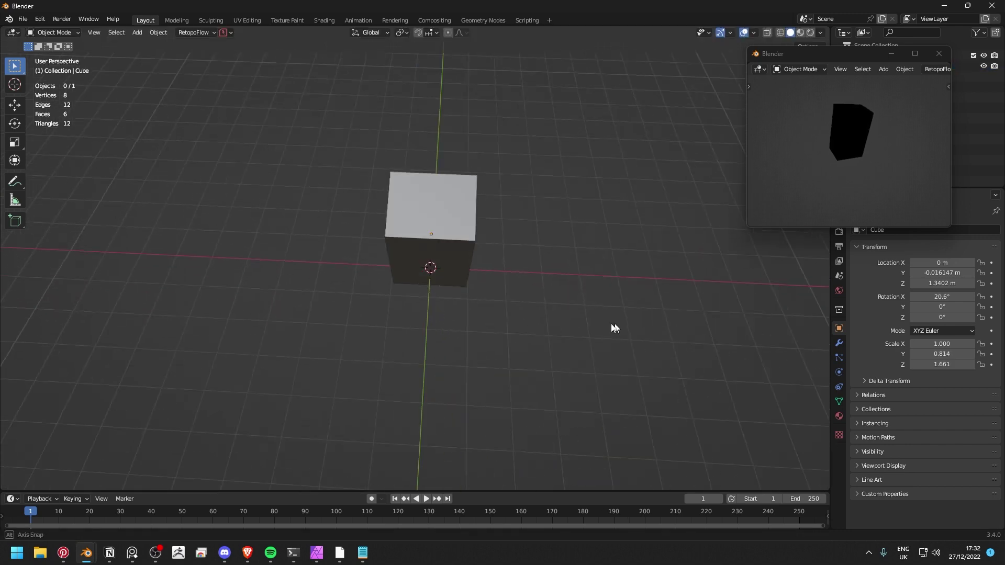
key(KP_3)
scroll(523, 235, up, 3)
shift+middle_drag(441, 221, 445, 234)
scroll(446, 239, down, 3)
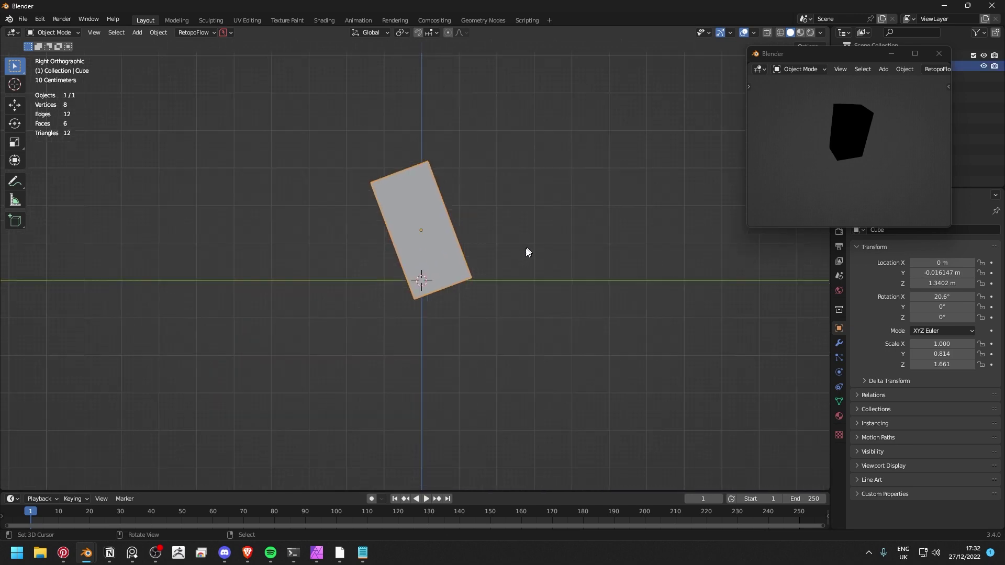
middle_drag(831, 177, 809, 181)
scroll(510, 247, up, 1)
key(a)
shift+middle_drag(510, 247, 512, 231)
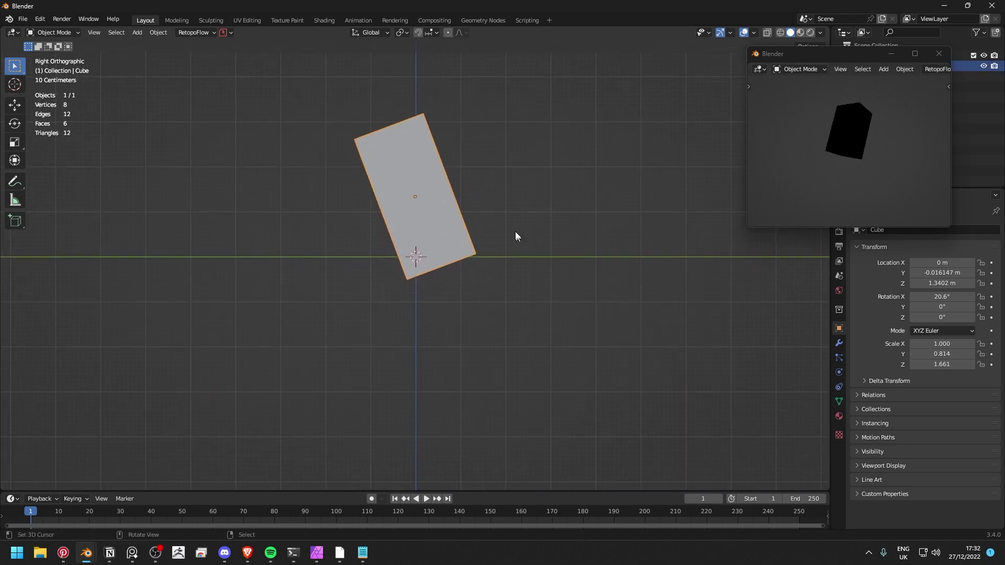
Step: Add a cylinder mesh with 8 vertices at the world origin
shift+middle_drag(460, 185, 448, 156)
key(shift+a)
mouse_move(448, 156)
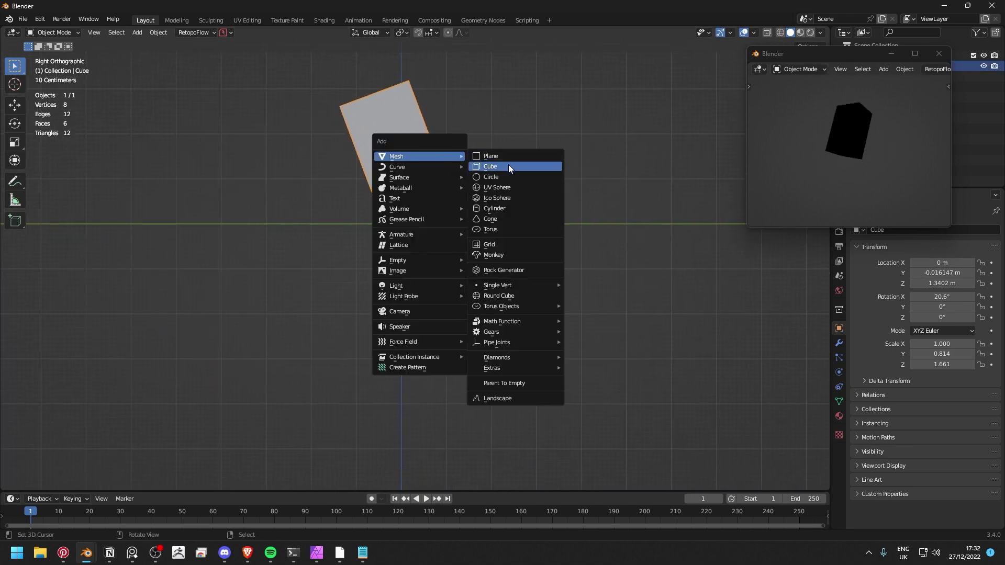
click(496, 209)
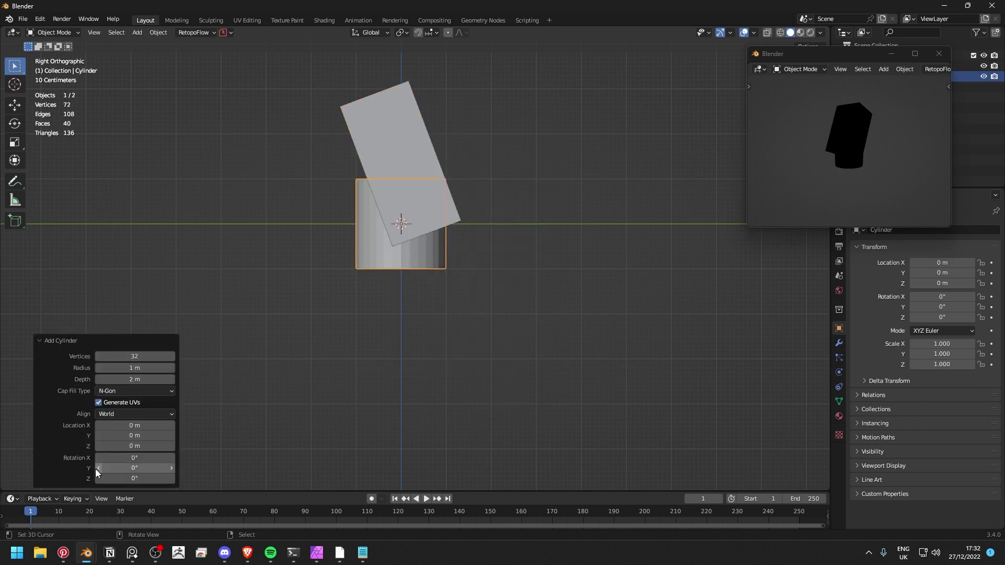
key(Return)
Step: Move the cylinder below the block, about 0.67 m in Y and -1.03 m in Z
scroll(469, 254, down, 3)
middle_drag(469, 254, 338, 253)
key(KP_3)
scroll(554, 253, up, 2)
key(g)
click(503, 281)
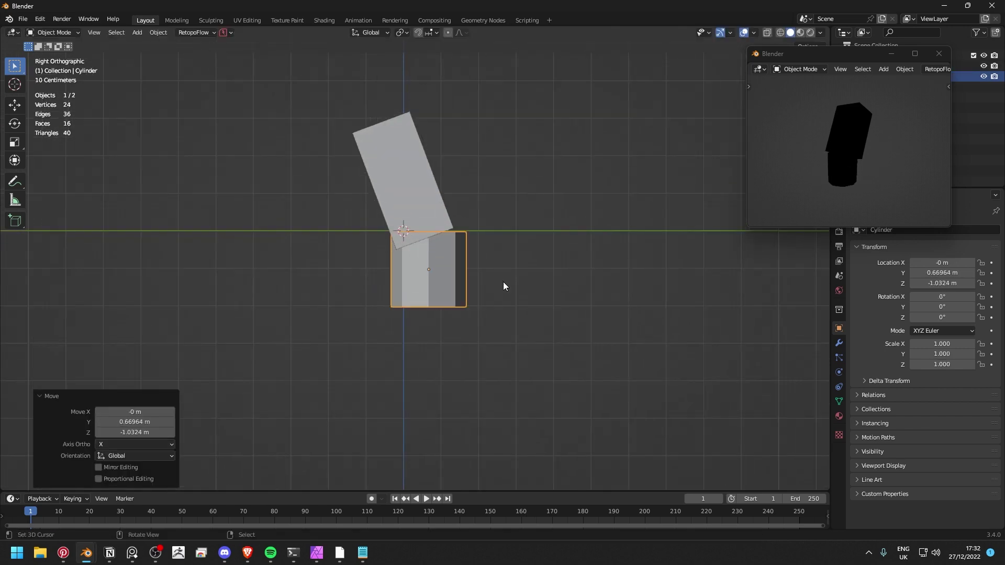
Step: Slim the cylinder across X and Y, reposition it under the block, and tilt it about -8.6° around X
key(s)
key(shift+z)
click(444, 280)
key(g)
click(564, 295)
key(r)
click(563, 316)
Step: Resize the cylinder to a scale of about 0.438 across and 1.029 in length, and move it lower beneath the block
key(s)
click(568, 315)
key(s)
key(shift+z)
key(shift+z)
click(663, 304)
key(g)
click(664, 315)
key(g)
click(645, 331)
Step: Duplicate the cylinder upward along its local Z axis and thin the copy to a scale of about 0.327 across
key(shift+d)
key(z)
key(z)
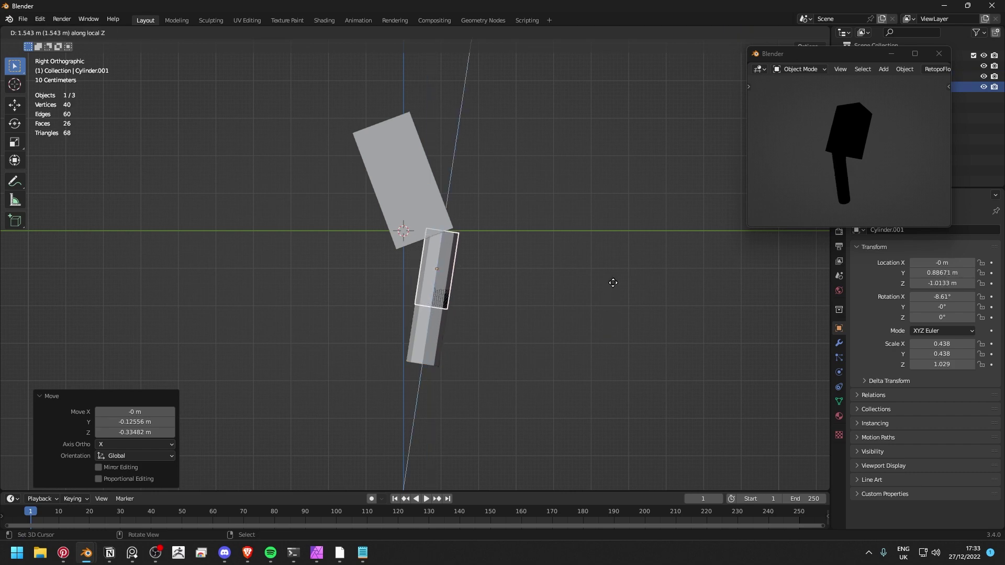
click(614, 281)
key(s)
key(shift+z)
key(shift+z)
click(539, 293)
scroll(533, 294, up, 4)
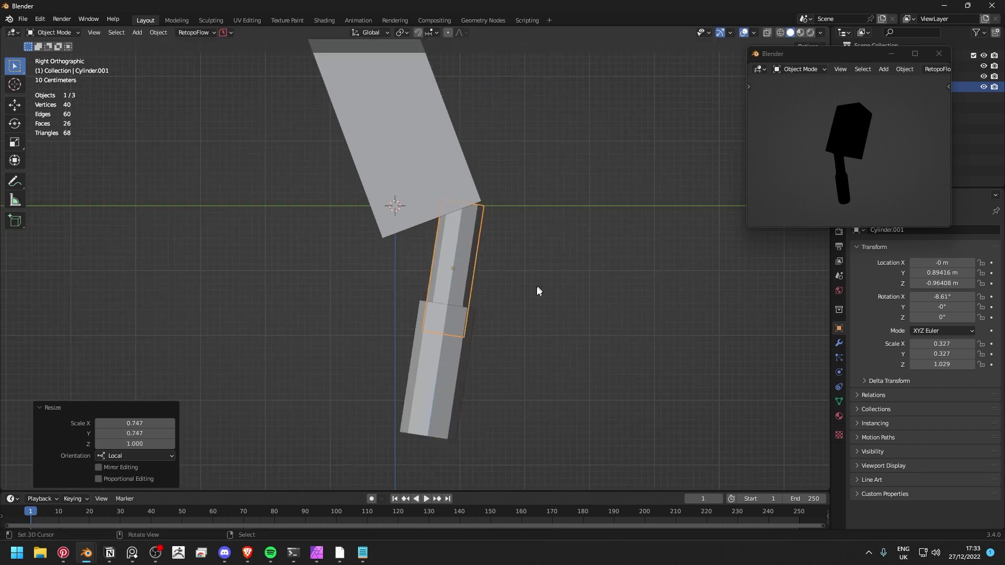
Step: Move both piston cylinders about 0.9 m down along their local Z axis
shift+click(471, 343)
key(z)
key(z)
click(464, 401)
key(alt+a)
click(453, 315)
Step: Add an eight-sided cylinder with a 1 m radius and 2 m depth, and rotate it 90° around Y
key(shift+a)
mouse_move(492, 215)
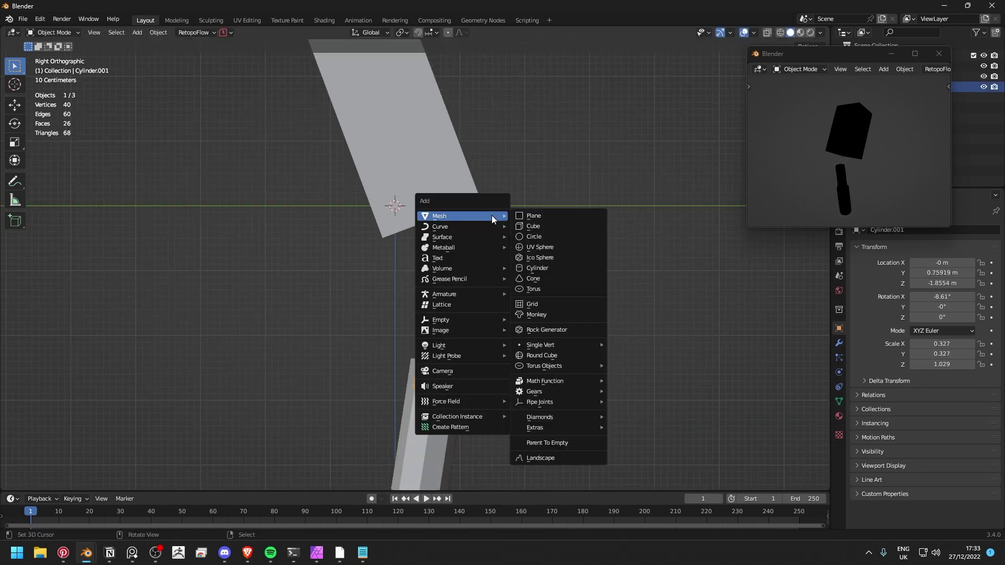
click(546, 267)
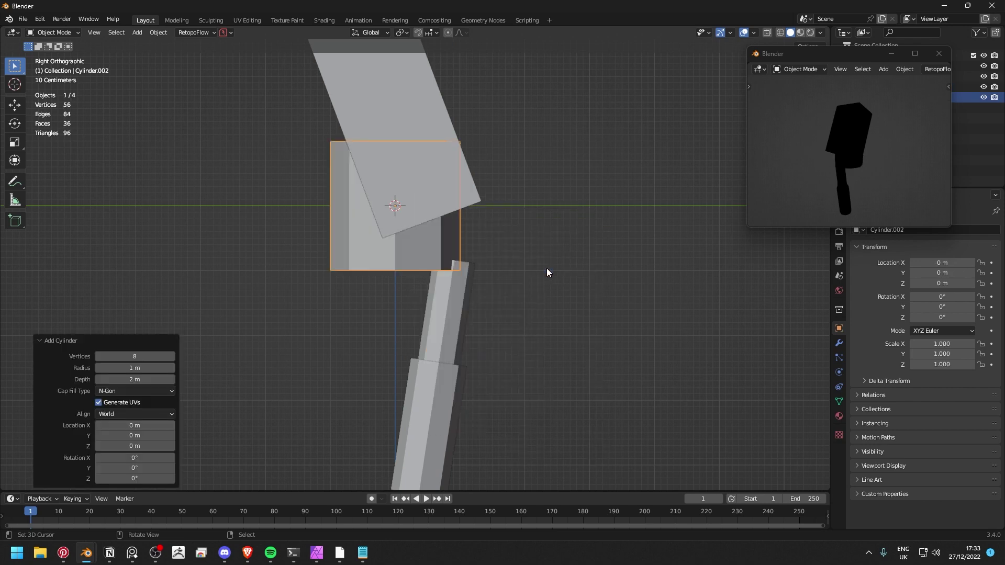
key(r)
key(y)
key(9)
key(0)
key(Return)
Step: Shrink the horizontal cylinder's cross-section to a scale of about 0.472 and place it as a joint between the block and upper piston
key(g)
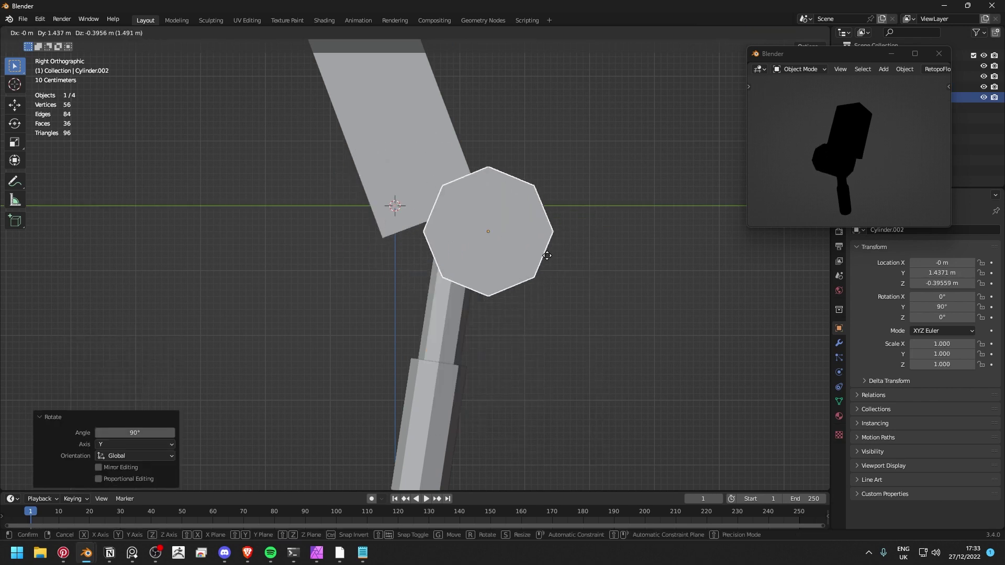
click(507, 265)
key(s)
key(shift+x)
click(530, 247)
key(g)
key(y)
click(537, 248)
click(539, 251)
middle_drag(539, 256, 497, 261)
scroll(433, 222, up, 3)
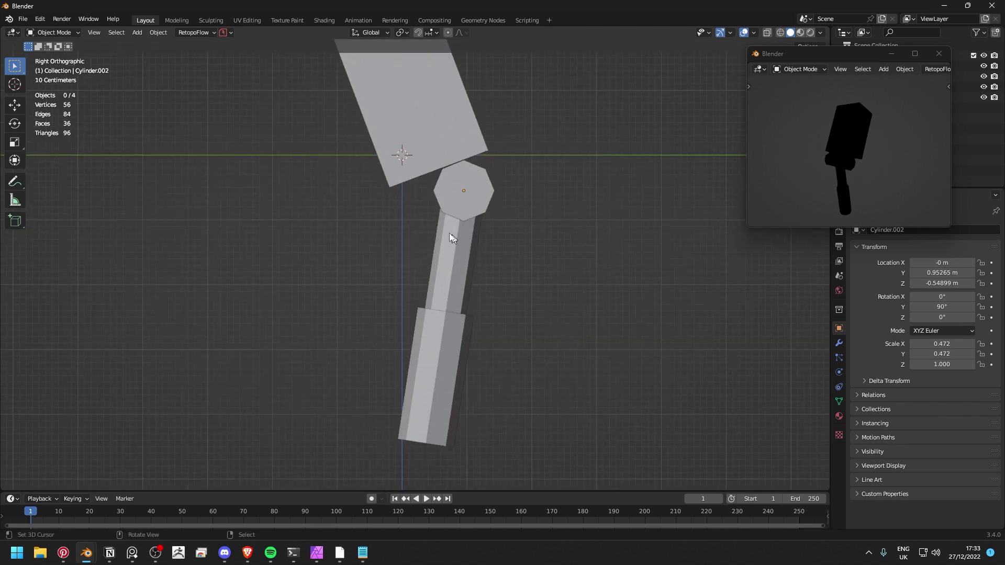
Step: Duplicate the upper piston cylinder in front of the piston and tilt the copy to about 3.63° around X
click(455, 252)
key(shift+d)
click(519, 302)
key(r)
click(520, 270)
Step: Resize the copied cylinder to a scale of about 0.204 across and 2.080 in length
key(s)
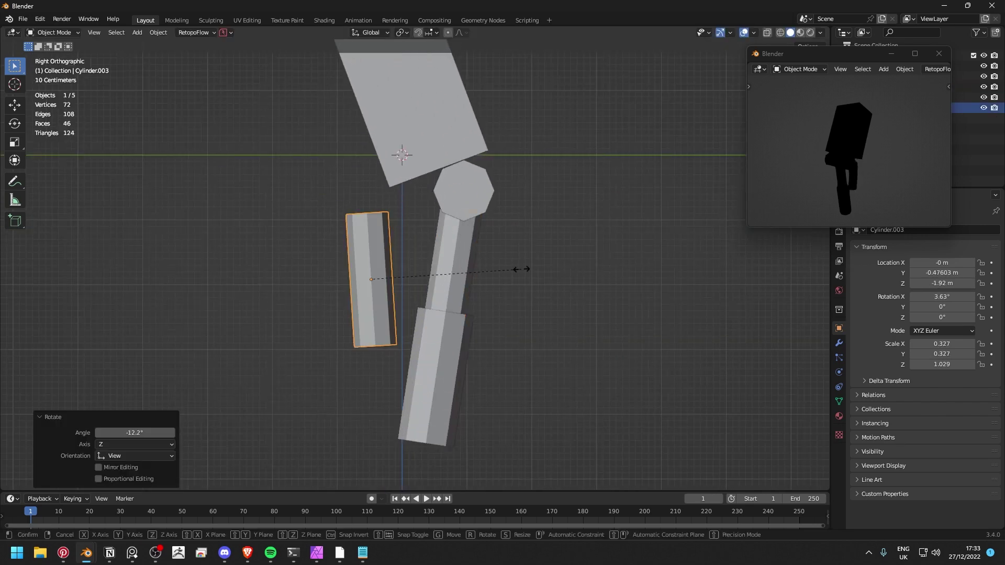
key(z)
key(z)
click(716, 152)
click(445, 123)
key(s)
shift+middle_drag(494, 197, 514, 127)
key(y)
key(y)
click(576, 235)
Step: Position the thin cylinder beneath the block's front corner and scale its local Z length to about 1.448
key(g)
click(576, 241)
right_click(414, 209)
key(s)
key(z)
key(z)
click(583, 232)
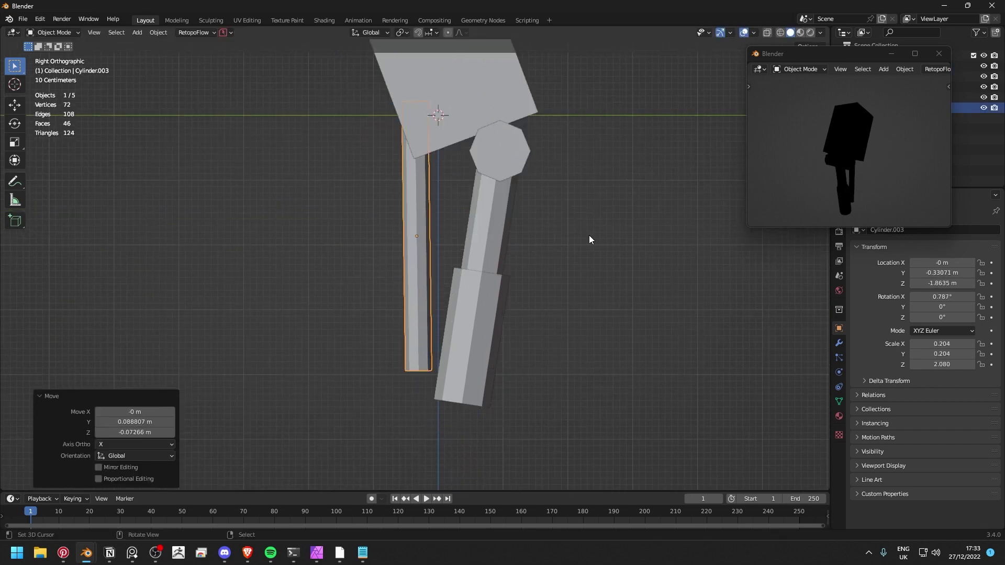
Step: Tilt the block to about 23.4° around X and reposition it above the joint cylinder
right_click(445, 118)
scroll(576, 183, down, 2)
key(g)
click(589, 176)
key(r)
click(598, 203)
key(g)
click(603, 210)
key(r)
click(605, 211)
key(g)
click(605, 204)
right_click(416, 234)
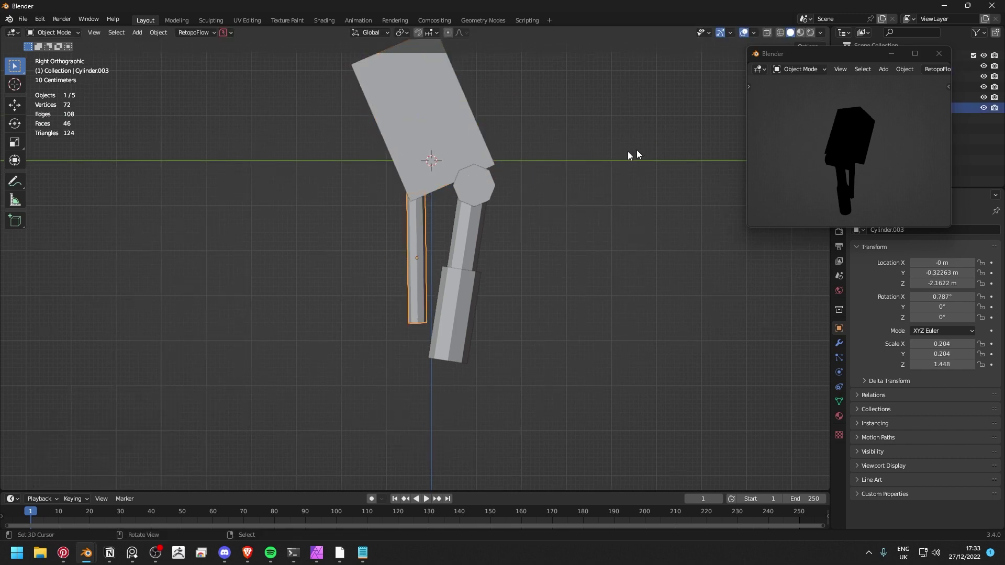
Step: Shift the block's four top vertices about 0.78 m along Y and -0.12 m along Z
shift+middle_drag(463, 183, 476, 147)
shift+middle_drag(444, 204, 436, 340)
right_click(431, 226)
key(Tab)
key(z)
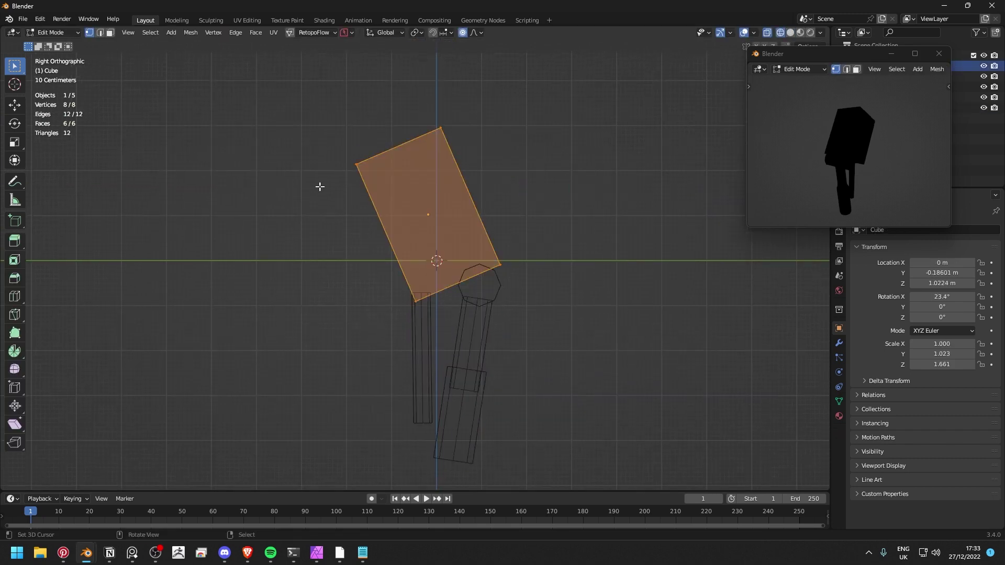
drag(300, 217, 479, 115)
key(z)
key(g)
click(558, 133)
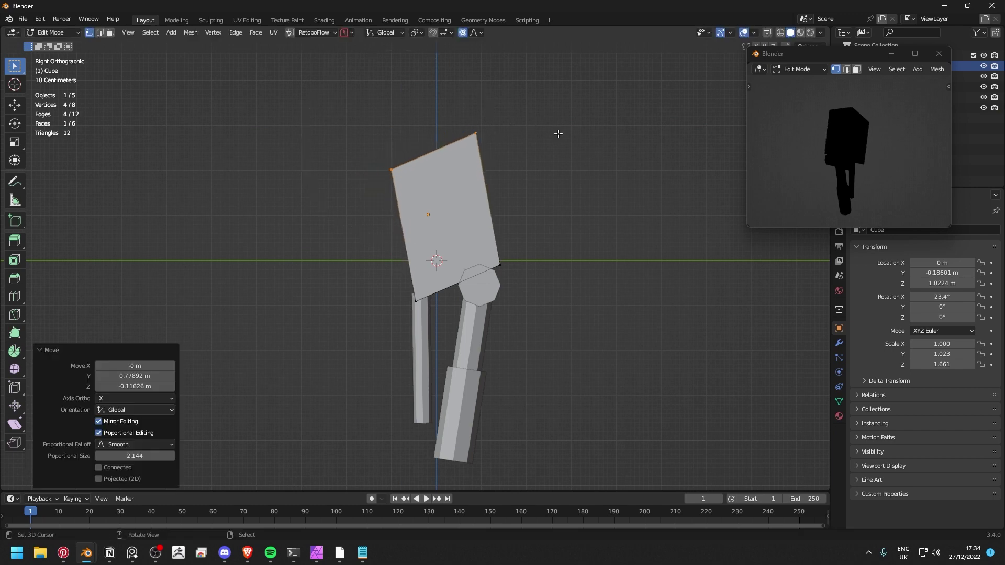
key(Tab)
Step: Tilt the thin cylinder to about -1.14° around X and pull the block's lower front edge downward
shift+middle_drag(494, 283, 502, 222)
right_click(428, 280)
right_click(455, 202)
key(Tab)
key(z)
drag(402, 271, 451, 226)
key(z)
key(g)
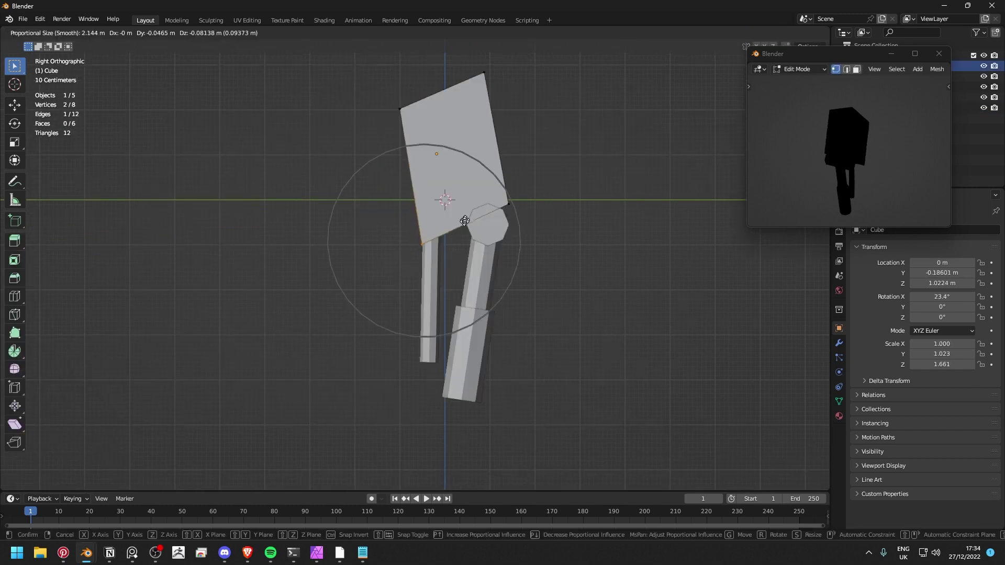
click(453, 247)
Step: Move the block's upper front edge slightly forward
key(z)
drag(361, 141, 435, 90)
key(g)
key(Tab)
Step: Lengthen the thin front cylinder by moving its bottom end vertices slightly down
right_click(431, 335)
key(Tab)
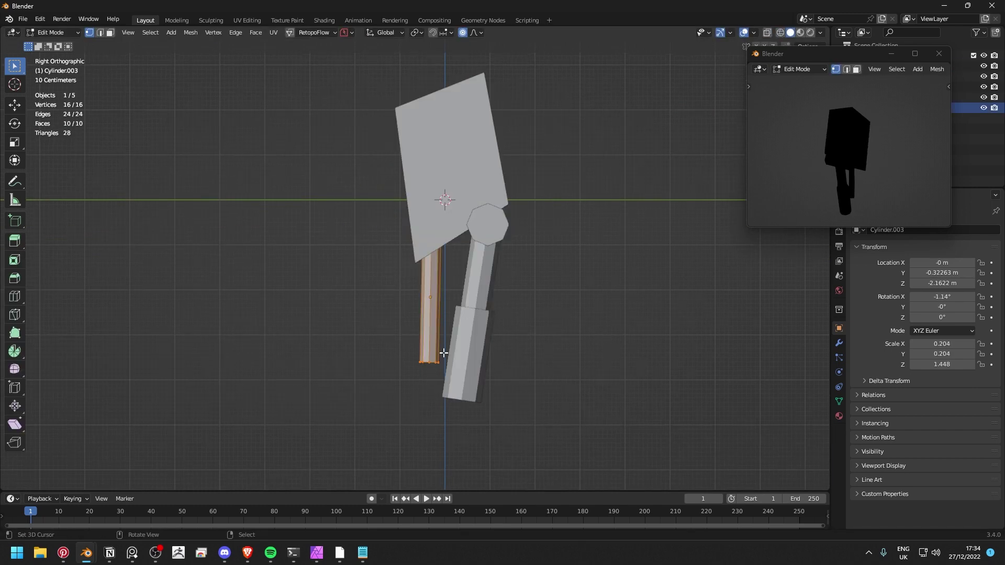
key(z)
drag(365, 383, 471, 343)
key(g)
click(552, 346)
key(Tab)
key(shift+z)
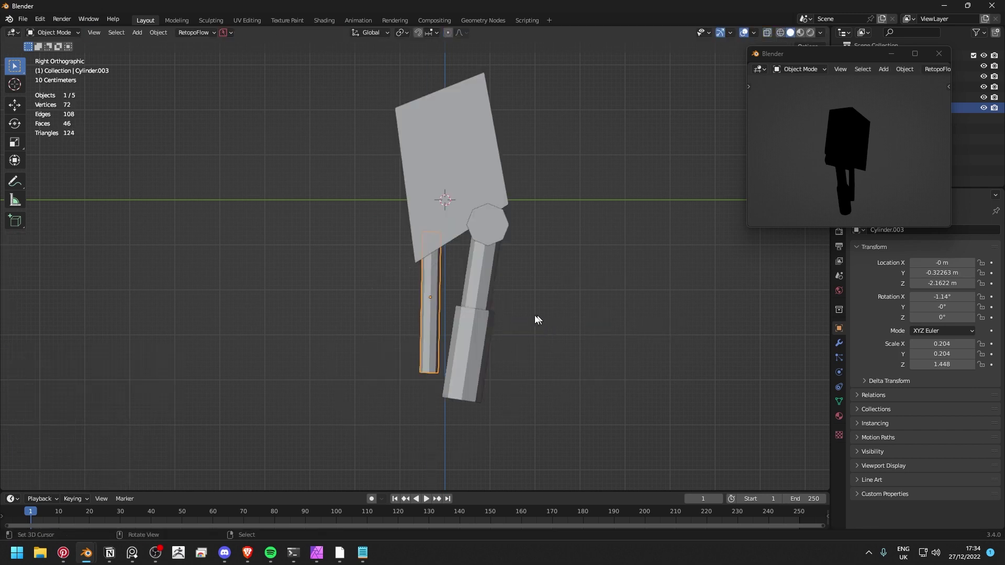
Step: Duplicate the thin cylinder about 0.41 m forward and 0.38 m up, and thin the copy to a scale of about 0.174 across
key(shift+d)
click(510, 296)
scroll(515, 314, up, 2)
key(s)
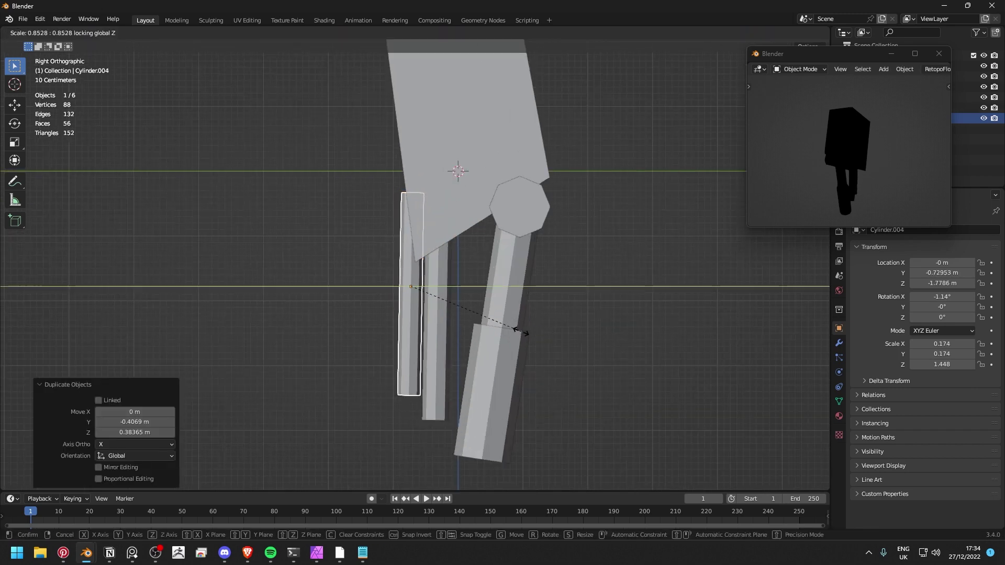
click(434, 230)
Step: Pull the block's lower front edge forward over the top of the foremost thin cylinder
right_click(434, 226)
key(Tab)
key(shift+z)
drag(384, 285, 450, 243)
key(shift+z)
key(Tab)
Step: Narrow the joint cylinder's mesh along X so it is slimmer than the block
right_click(510, 222)
key(Tab)
key(s)
key(x)
click(588, 254)
key(Tab)
Step: Add a centered lengthwise loop cut around the block through its front and rear faces
scroll(594, 255, down, 4)
middle_drag(595, 256, 458, 298)
right_click(525, 273)
scroll(429, 179, up, 4)
click(429, 179)
key(Tab)
middle_drag(456, 164, 431, 228)
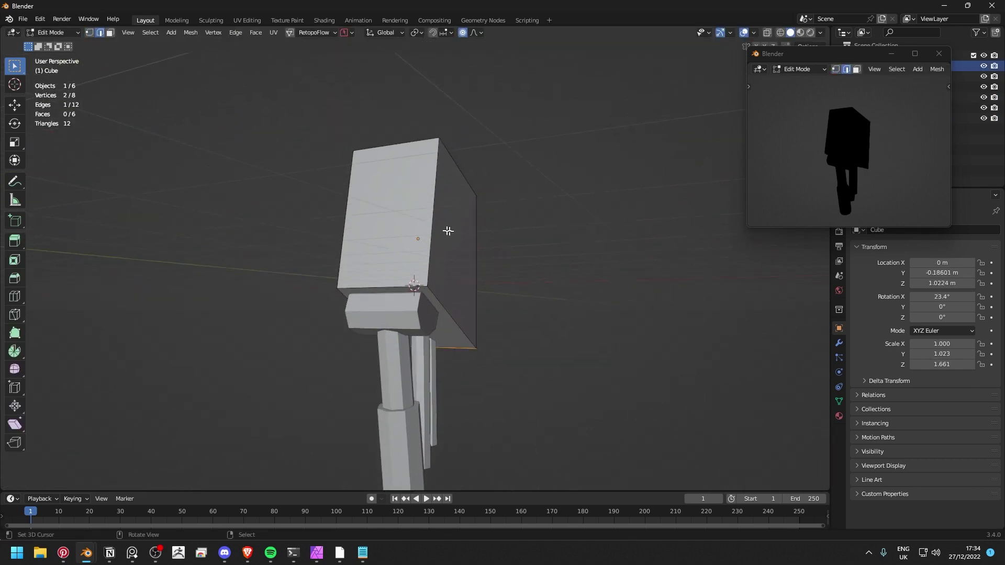
key(ctrl+r)
click(386, 268)
right_click(386, 268)
Step: Slide the block's two rear corner edges forward along its sides to give the back a pointed wedge shape
right_click(431, 251)
shift+right_click(343, 242)
mouse_move(452, 235)
middle_down()
mouse_move(475, 230)
mouse_move(445, 245)
middle_up()
key(g)
key(g)
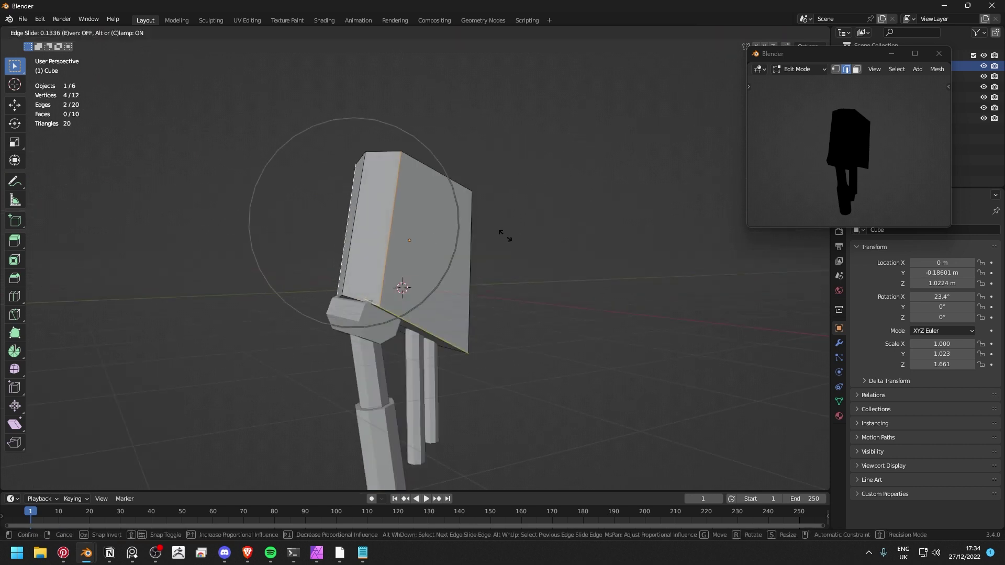
click(504, 235)
Step: Slide the block's two front corner edges back along its sides to give the front a pointed wedge shape
middle_drag(505, 235, 397, 244)
right_click(402, 251)
shift+right_click(460, 235)
key(g)
key(g)
click(483, 238)
key(Tab)
key(Tab)
key(alt+a)
middle_drag(551, 183, 473, 195)
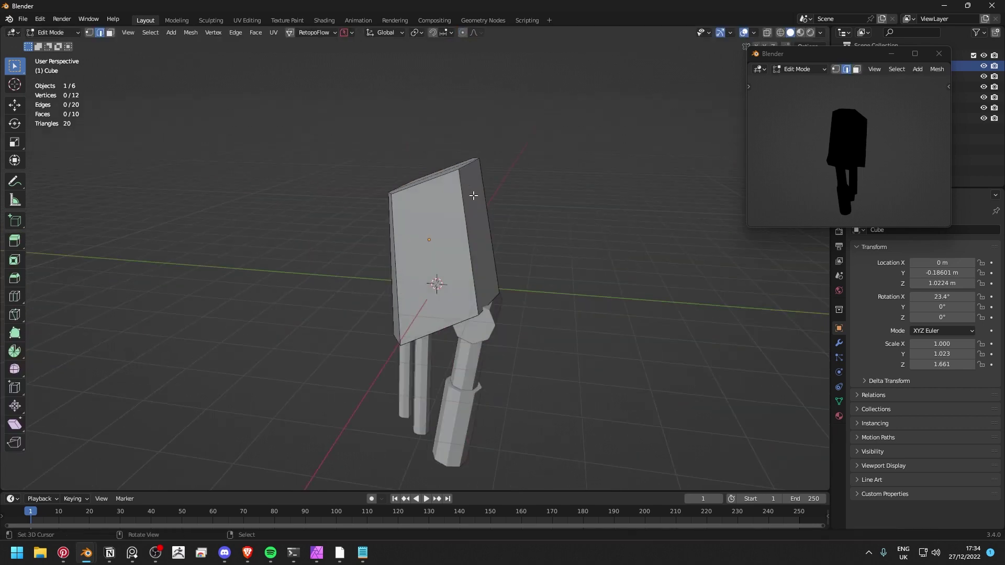
Step: Slide the block's two lower side edges upward so the underside slopes down to its center edge
key(Tab)
key(Tab)
middle_drag(455, 356, 487, 262)
right_click(465, 312)
shift+right_click(441, 300)
key(g)
key(g)
click(447, 296)
key(Tab)
Step: Add a plane behind the block, scaled to about 0.505 and rotated 990° around X and about 32.5° around Z
key(alt+a)
key(shift+a)
mouse_move(498, 228)
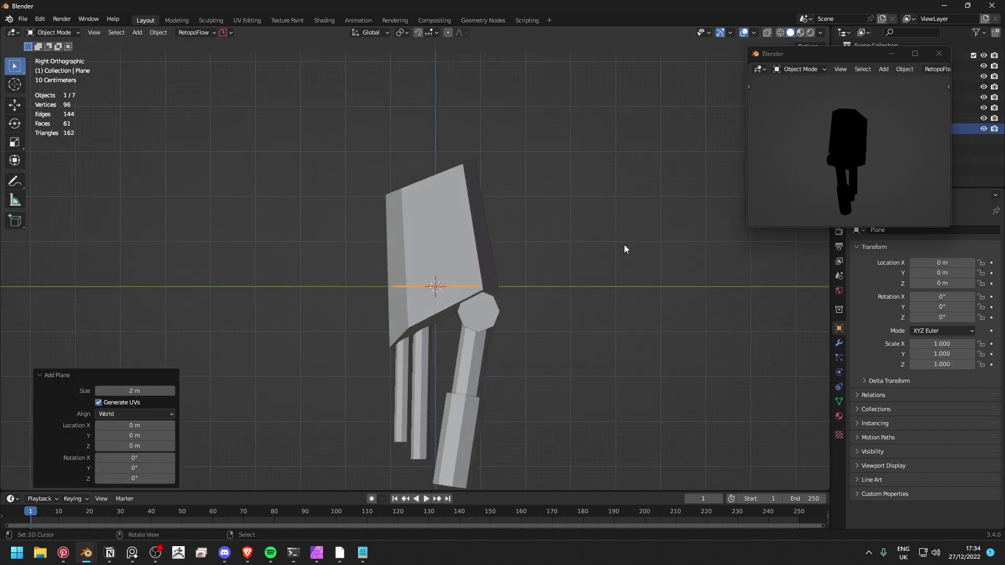
middle_drag(624, 249, 511, 284)
text(rx990)
key(Return)
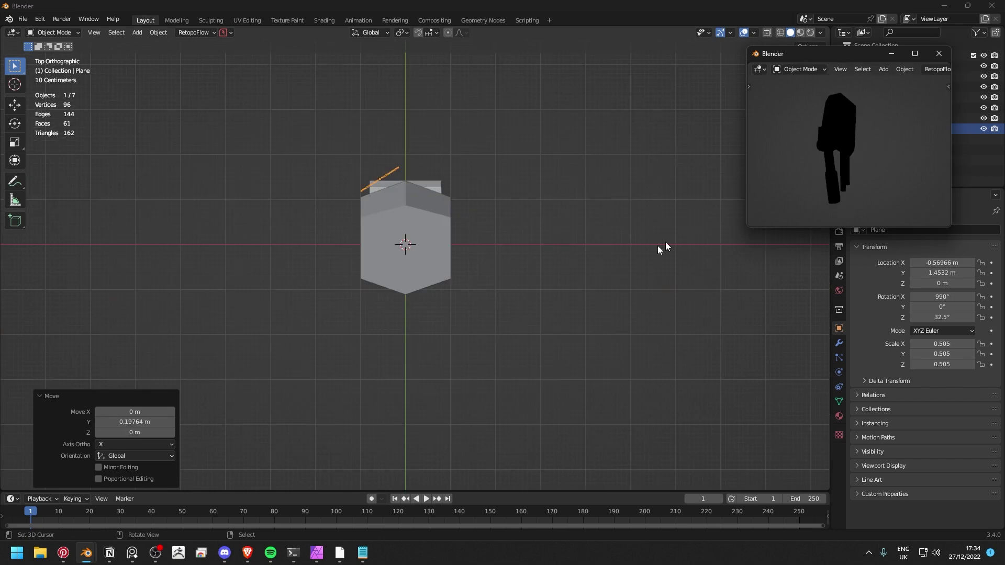
Step: Rotate, move and scale the rear plane in the right view so it slants outward as a plate behind the block
middle_drag(666, 245, 354, 218)
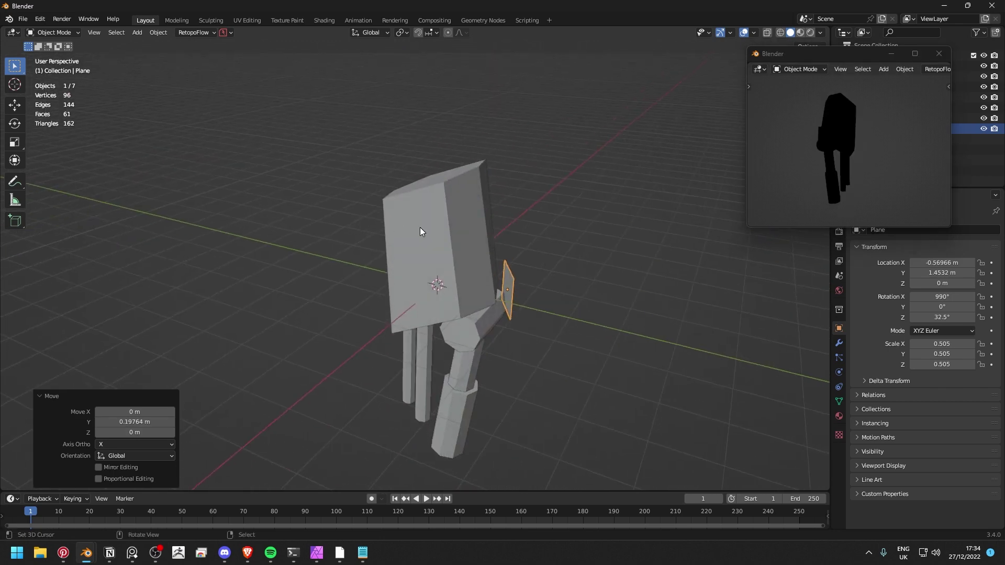
middle_drag(412, 266, 496, 228)
scroll(497, 246, up, 2)
key(alt+a)
right_click(393, 211)
middle_drag(442, 205, 498, 198)
key(KP_3)
key(r)
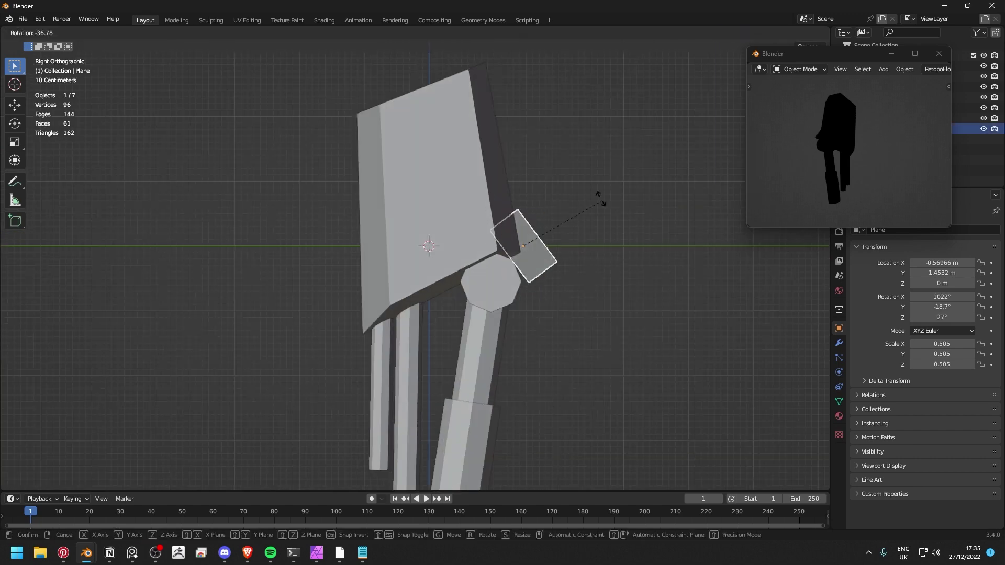
click(602, 196)
key(g)
click(588, 101)
key(r)
click(608, 147)
key(s)
click(607, 148)
Step: Add a cube and scale it down to 0.128
middle_drag(607, 148, 527, 233)
key(shift+a)
key(shift+a)
click(438, 231)
scroll(528, 233, down, 1)
key(grave)
click(469, 199)
key(s)
click(422, 291)
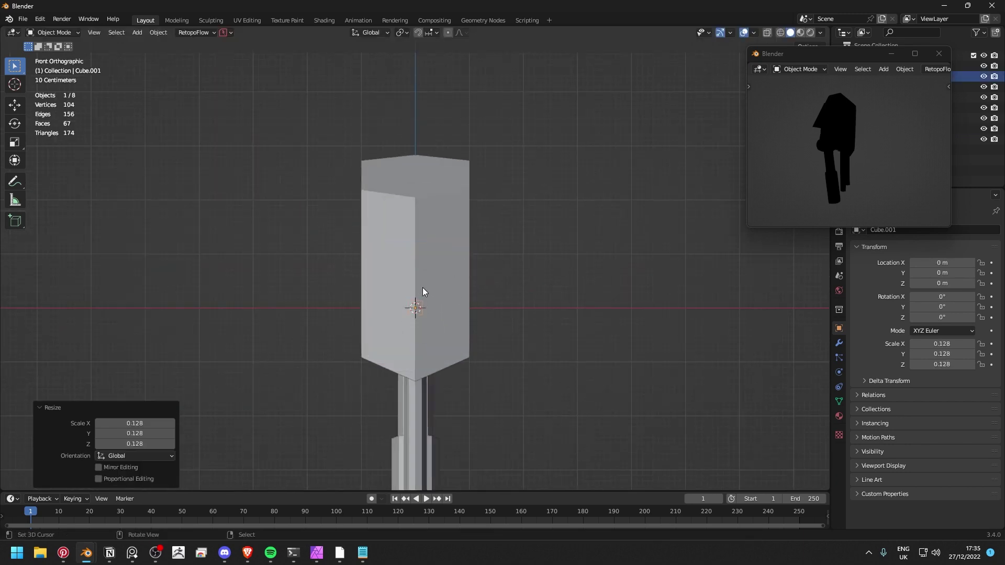
Step: Place the small cube on the block's side at about X -1.02 m, Z 1.18 m and scale it to 0.178
key(g)
click(367, 228)
key(s)
click(449, 224)
key(g)
click(451, 224)
middle_drag(451, 224, 489, 260)
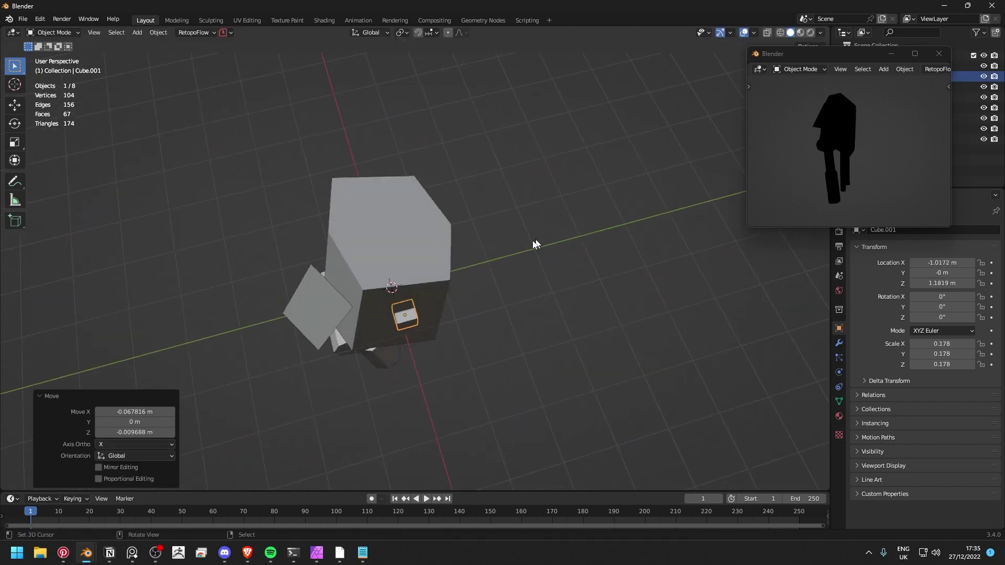
Step: Duplicate the rear plate and reorient the copy to lie flat along the block's side beside the small cube
click(344, 307)
middle_drag(365, 309, 503, 347)
key(shift+d)
click(558, 351)
key(alt+r)
key(r)
Step: Reposition the side strip's rear edge and extrude it about 0.14 m in X and 0.21 m in Y around the block's corner
key(Tab)
key(g)
click(519, 350)
scroll(414, 264, up, 4)
key(e)
click(402, 198)
middle_drag(402, 198, 530, 162)
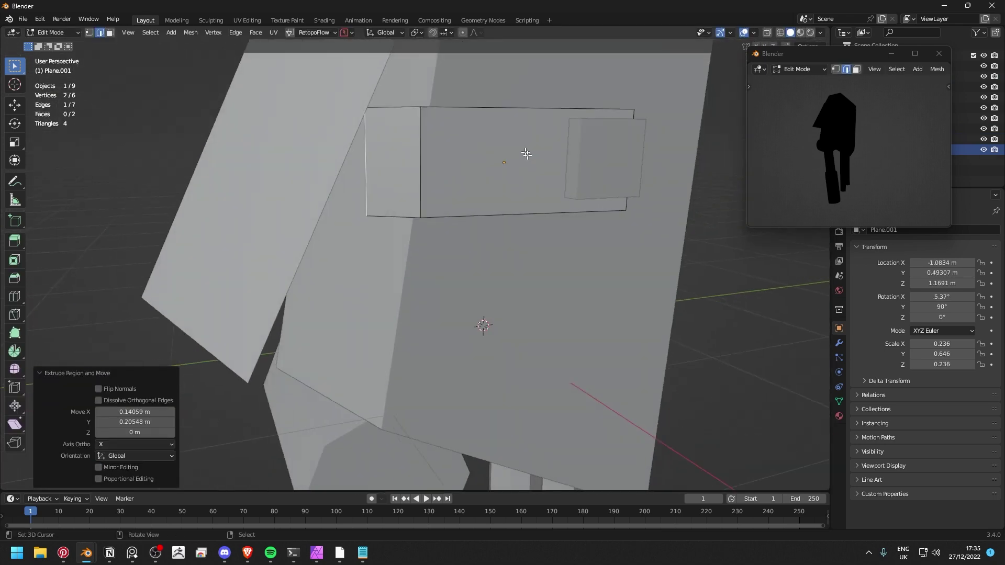
Step: Move the lower vertex at the side strip's rear end about 0.23 m backward so the end follows the plate's slant
key(KP_3)
key(alt+z)
click(440, 278)
key(g)
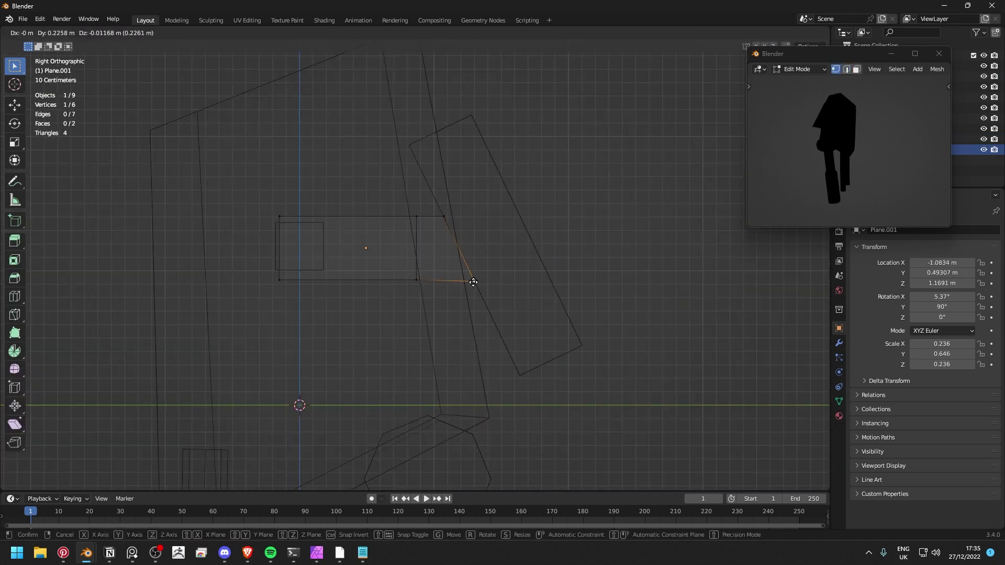
click(475, 280)
key(alt+z)
key(Tab)
Step: Select the rear plate, side strip and small cube, and add a Mirror modifier
middle_drag(566, 256, 469, 268)
scroll(452, 276, down, 4)
scroll(453, 274, up, 2)
click(441, 252)
shift+click(468, 267)
shift+click(492, 262)
click(839, 344)
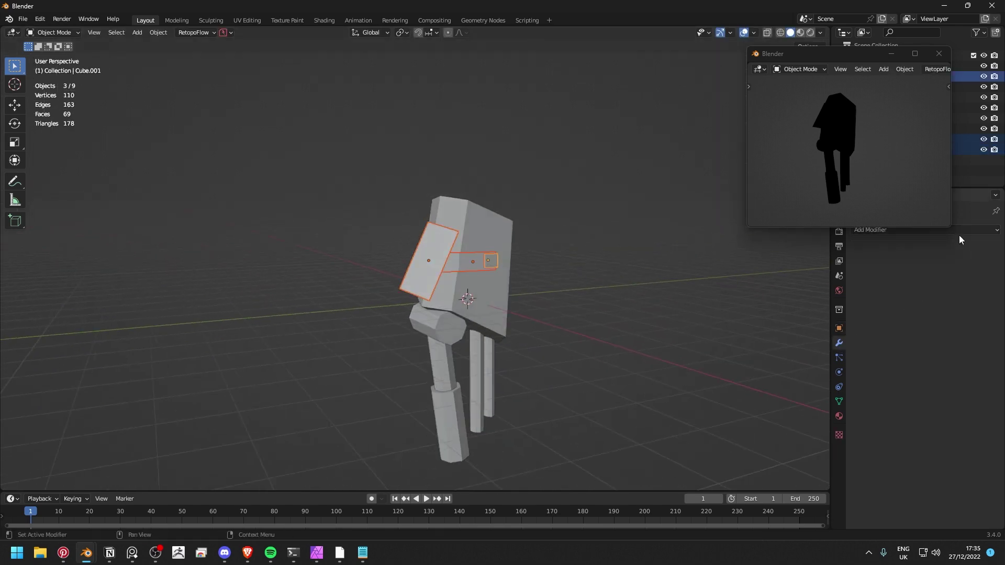
click(959, 232)
click(801, 351)
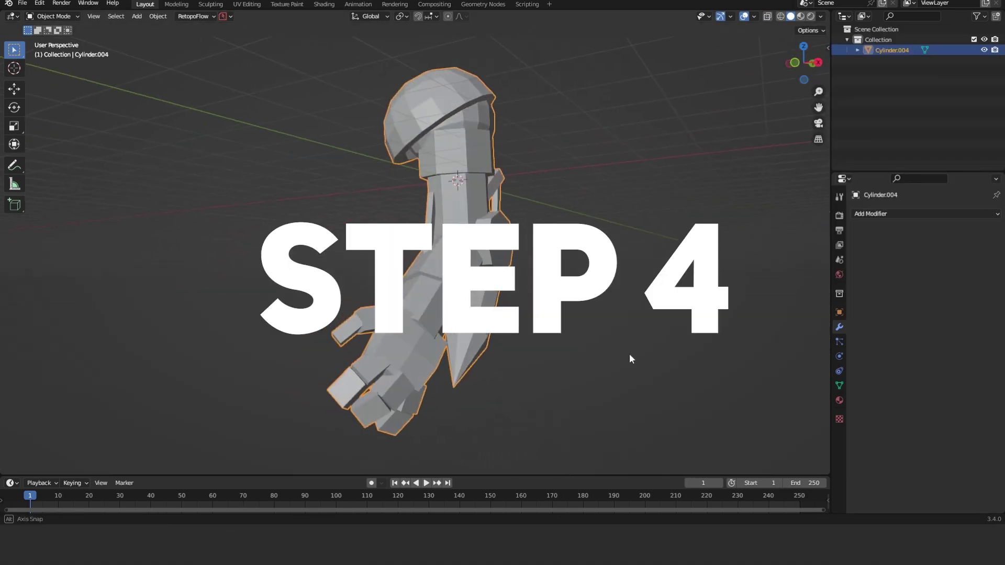
Step: Apply Shade Smooth to the mechanical arm mesh
middle_drag(629, 353, 491, 295)
click(462, 257)
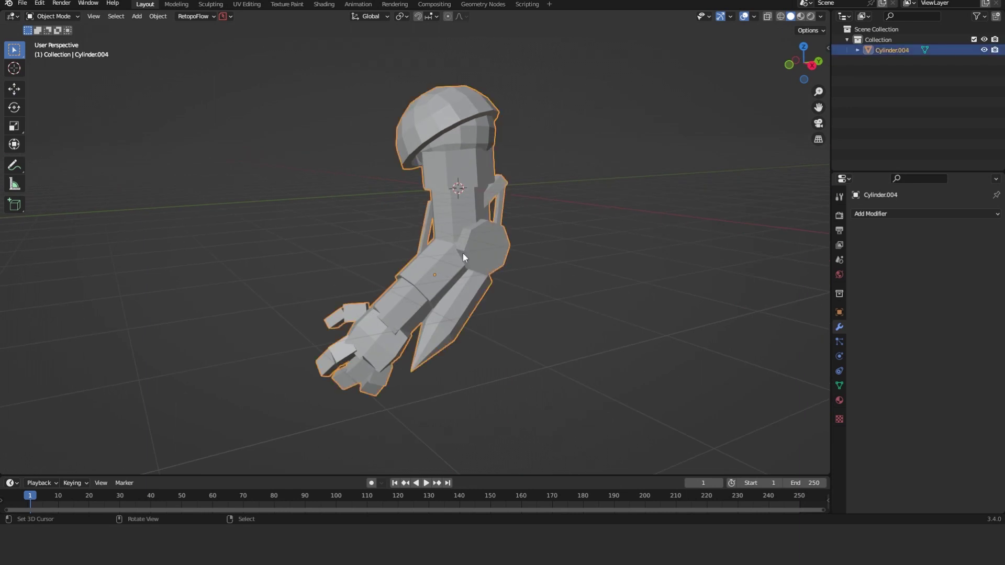
scroll(462, 253, up, 5)
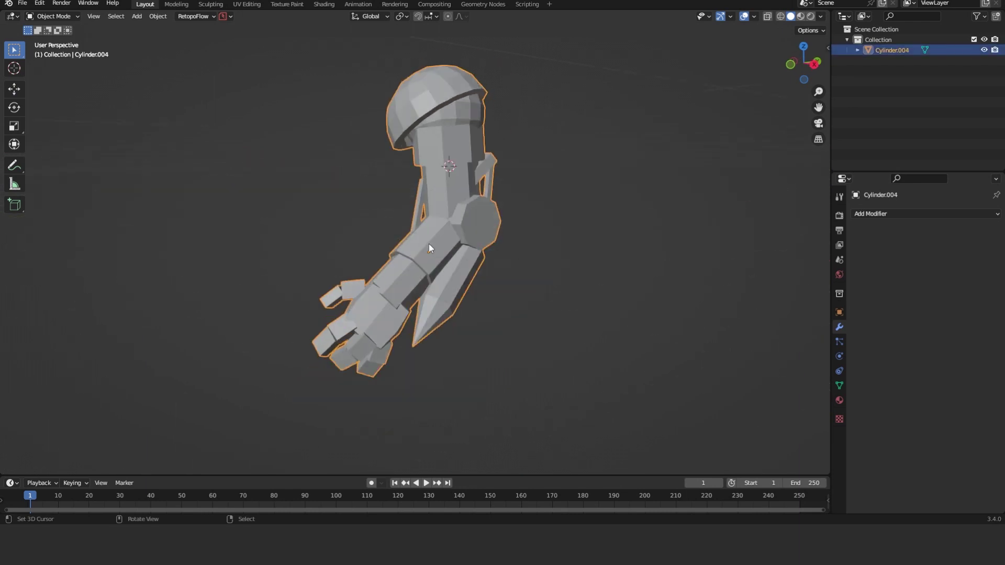
right_click(398, 229)
click(396, 224)
scroll(629, 257, down, 3)
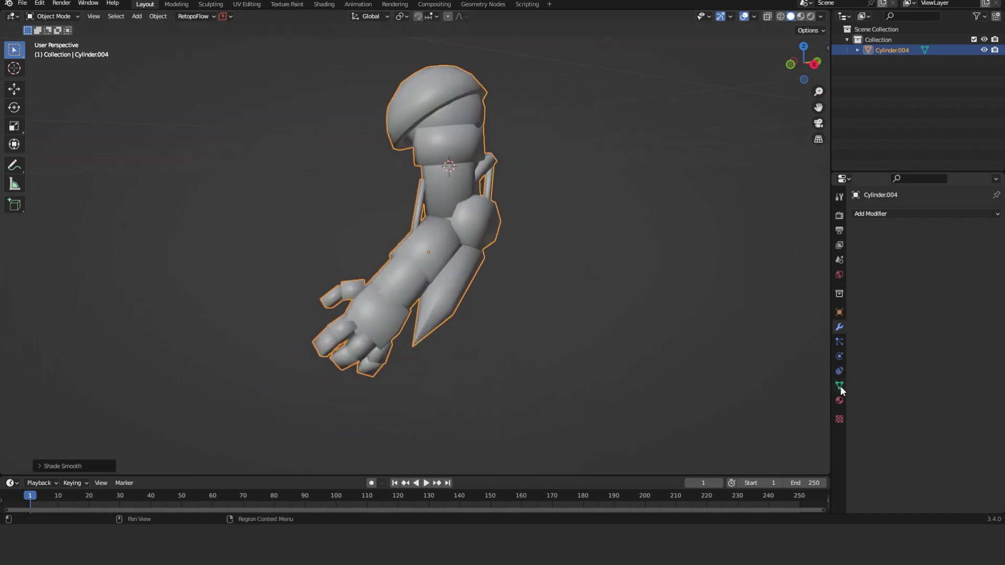
Step: Enable Auto Smooth in the arm mesh's normals settings
click(840, 385)
click(873, 429)
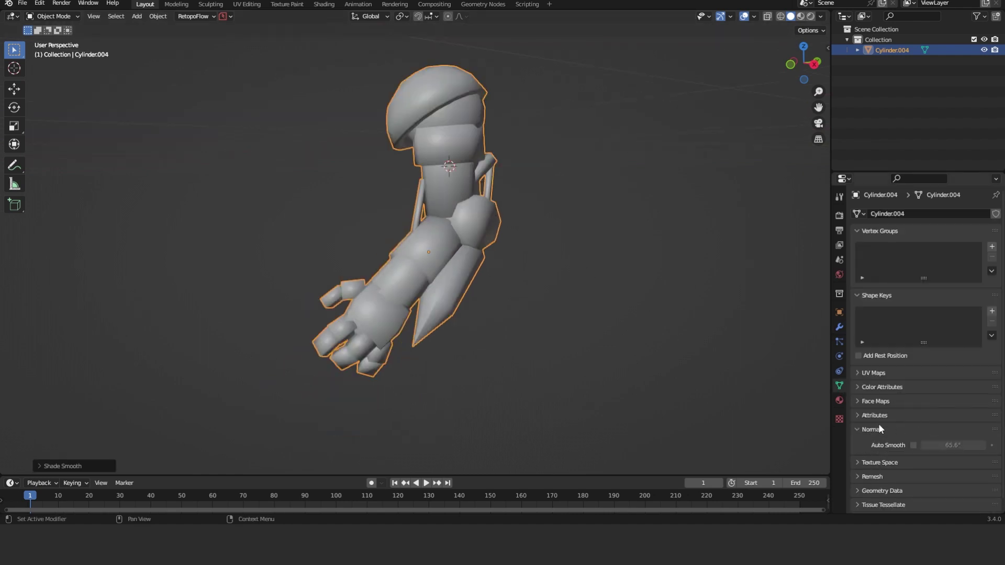
click(914, 447)
scroll(568, 344, up, 3)
click(568, 345)
Step: Try Auto Smooth angles of 14.5° and 30° on the arm
drag(954, 446, 917, 446)
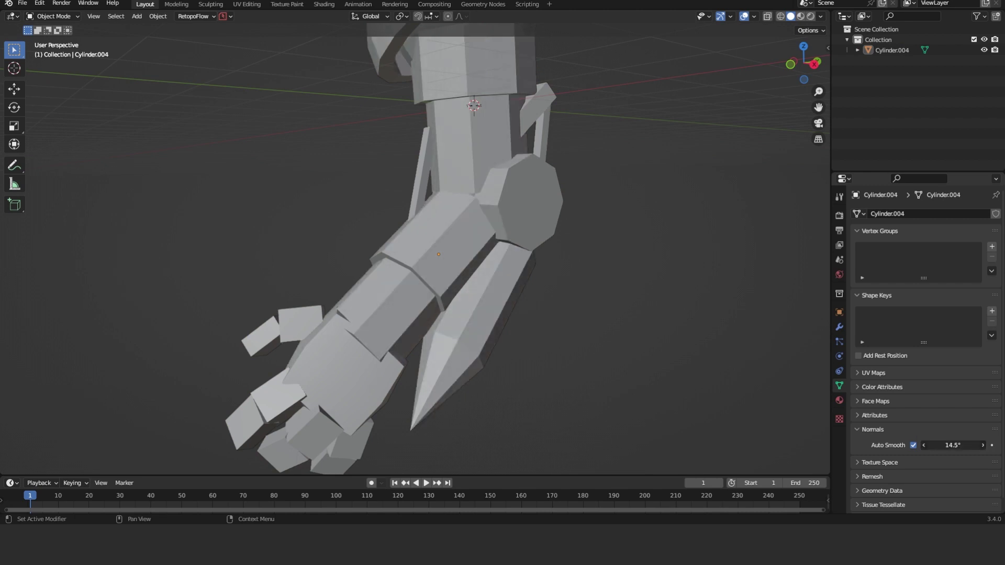
right_click(964, 446)
click(963, 446)
text(30)
key(Return)
middle_drag(555, 335, 578, 348)
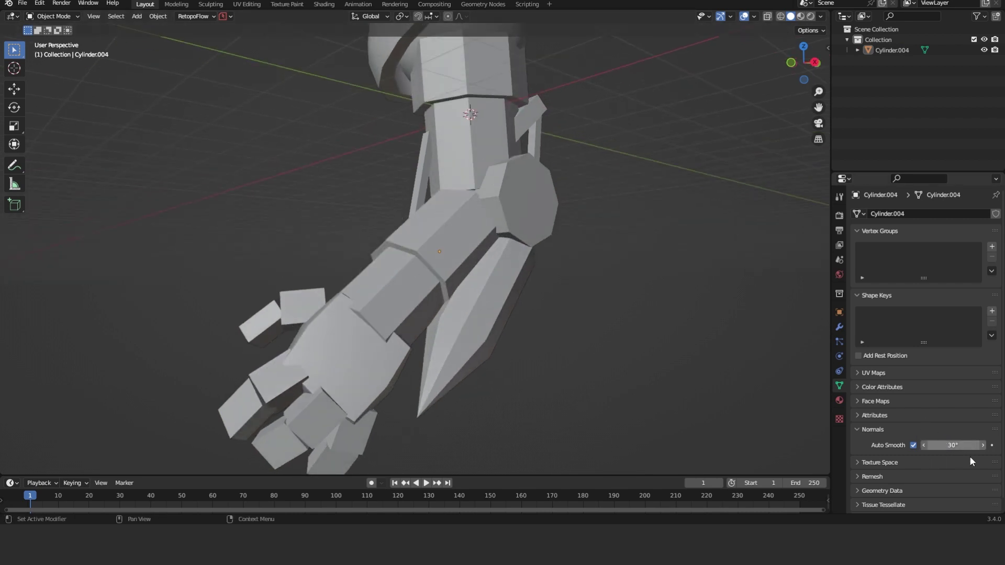
Step: Set the arm's Auto Smooth angle to 70°
drag(952, 448, 993, 448)
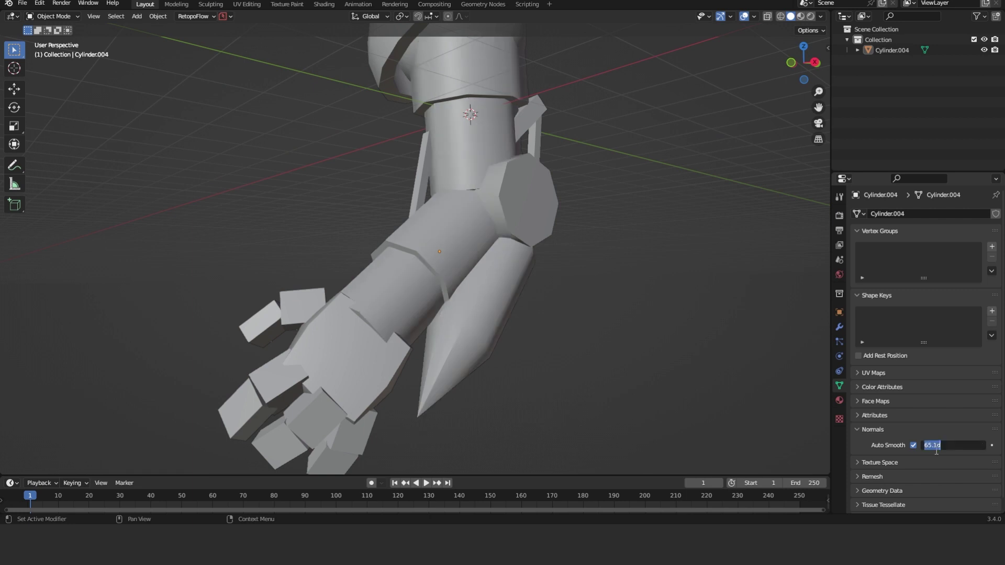
text(70)
key(Return)
Step: Select all faces of the arm mesh and separate them into individual objects by loose parts
key(Tab)
scroll(489, 276, down, 3)
key(3)
scroll(456, 307, up, 2)
key(a)
scroll(469, 317, down, 3)
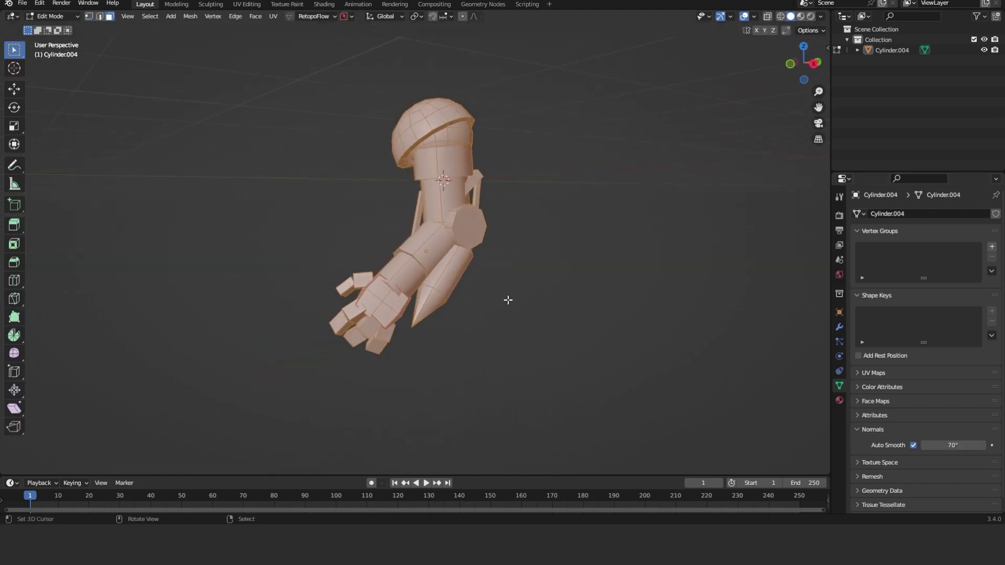
scroll(508, 300, up, 1)
key(Tab)
click(838, 401)
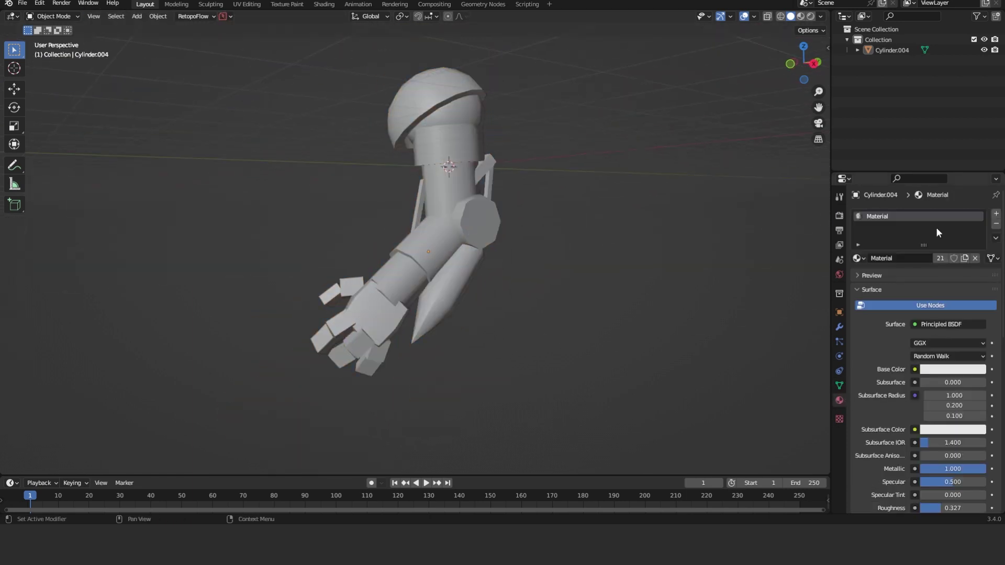
click(461, 225)
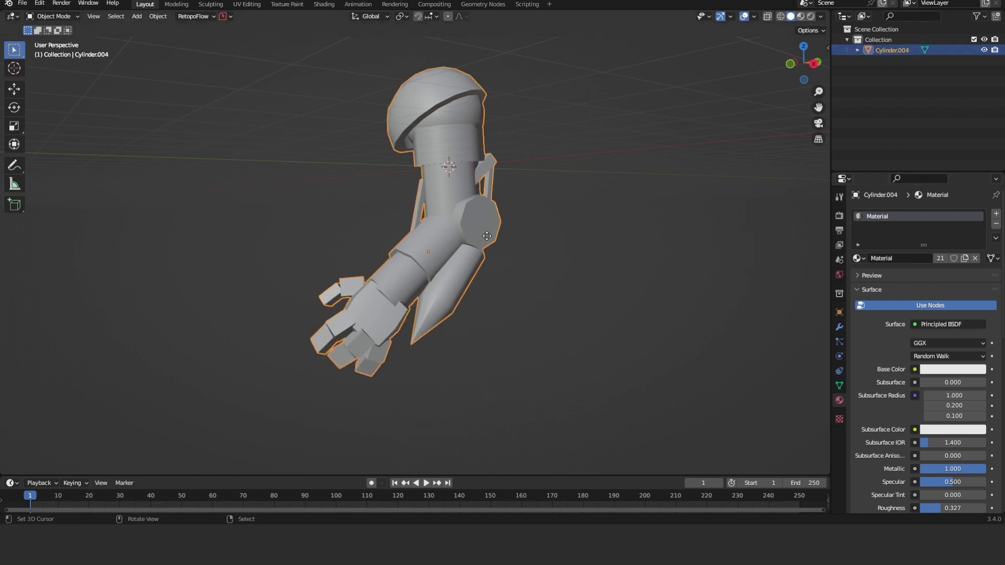
key(Tab)
key(p)
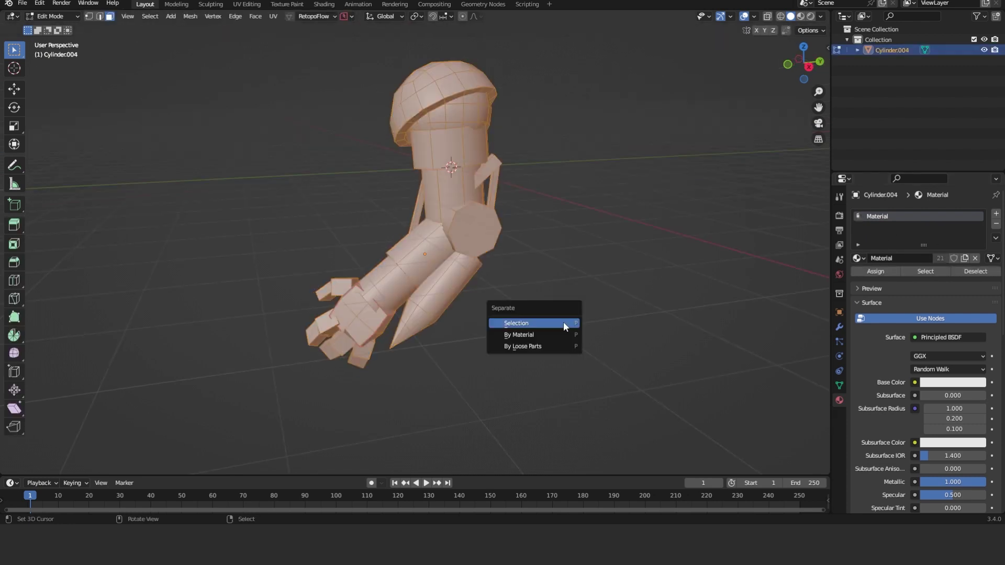
key(Down)
key(Down)
key(Return)
key(Tab)
Step: Try moving individual arm parts to check that they are separate objects
click(447, 257)
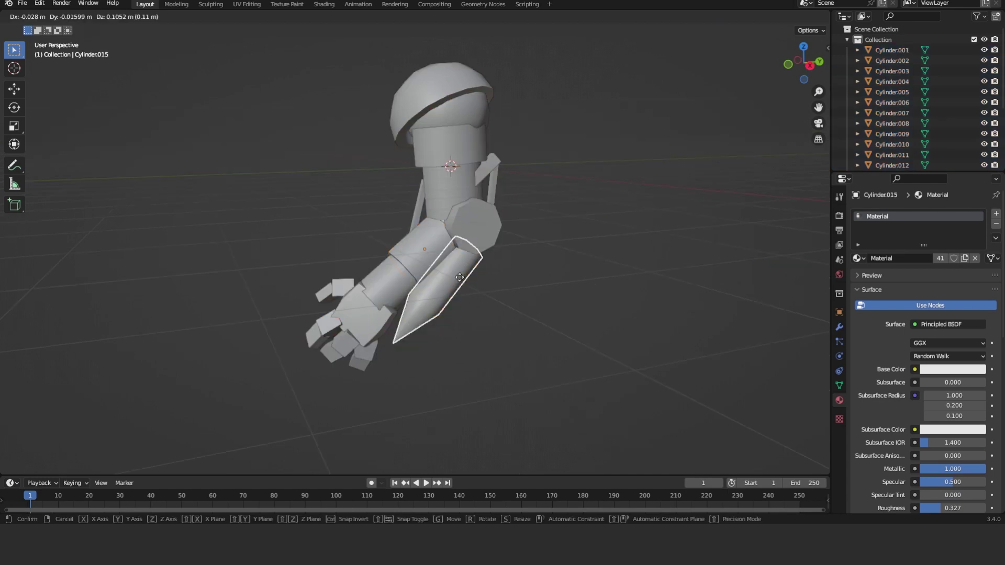
key(alt+a)
right_click(427, 254)
key(g)
right_click(473, 262)
key(alt+a)
middle_drag(474, 262, 382, 254)
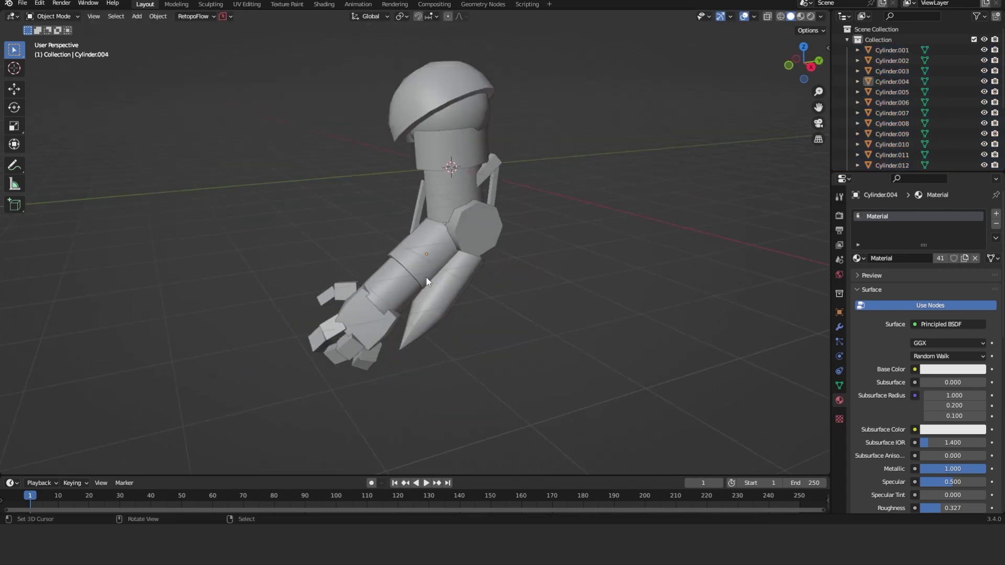
Step: Switch to the Shading workspace and bring the arm material's node setup into view
click(323, 5)
scroll(523, 209, up, 5)
scroll(526, 199, down, 4)
scroll(502, 424, up, 7)
mouse_move(596, 417)
mouse_down()
mouse_move(502, 416)
mouse_move(615, 416)
mouse_up()
scroll(495, 415, down, 1)
scroll(416, 407, down, 1)
key(shift+a)
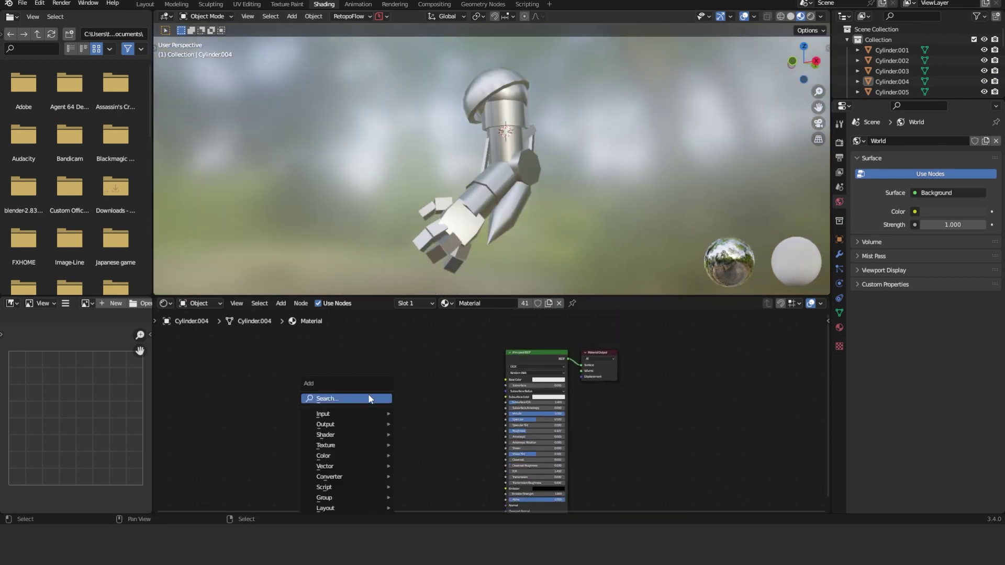
click(369, 396)
scroll(498, 131, down, 2)
Step: Select all arm parts and add a Bevel modifier to the active forearm part with amount 0.028 m and 3 segments
key(a)
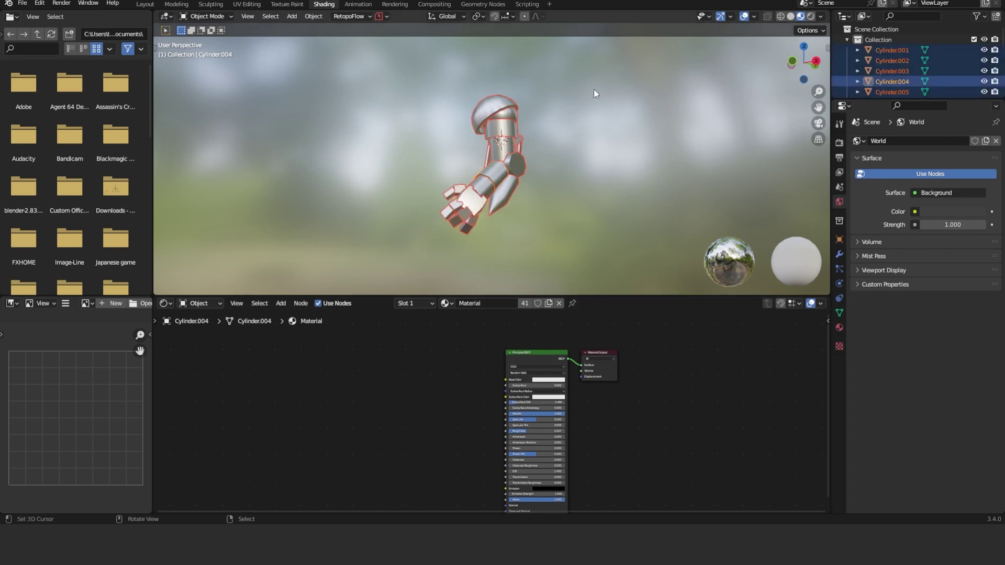
scroll(578, 101, up, 5)
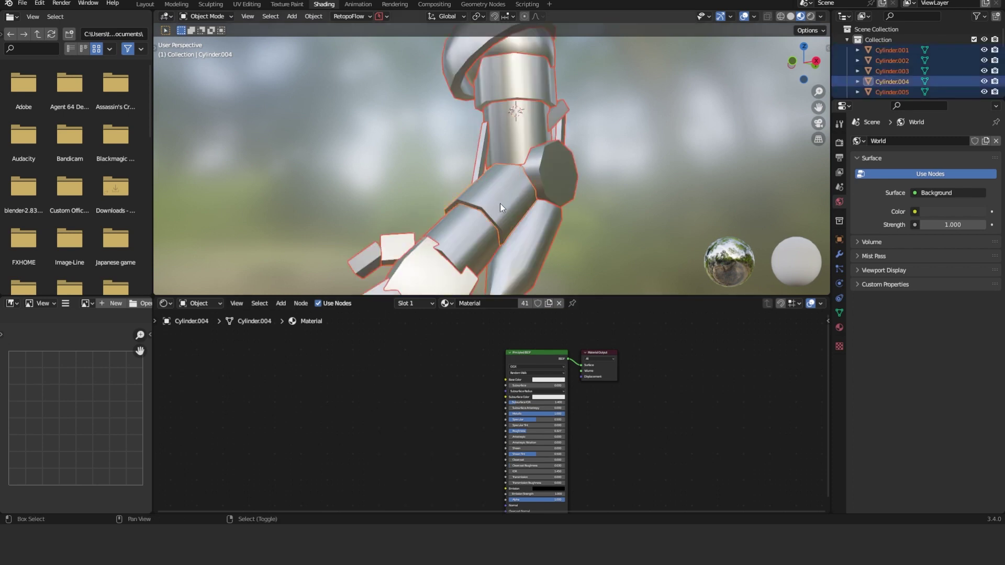
click(839, 254)
click(884, 139)
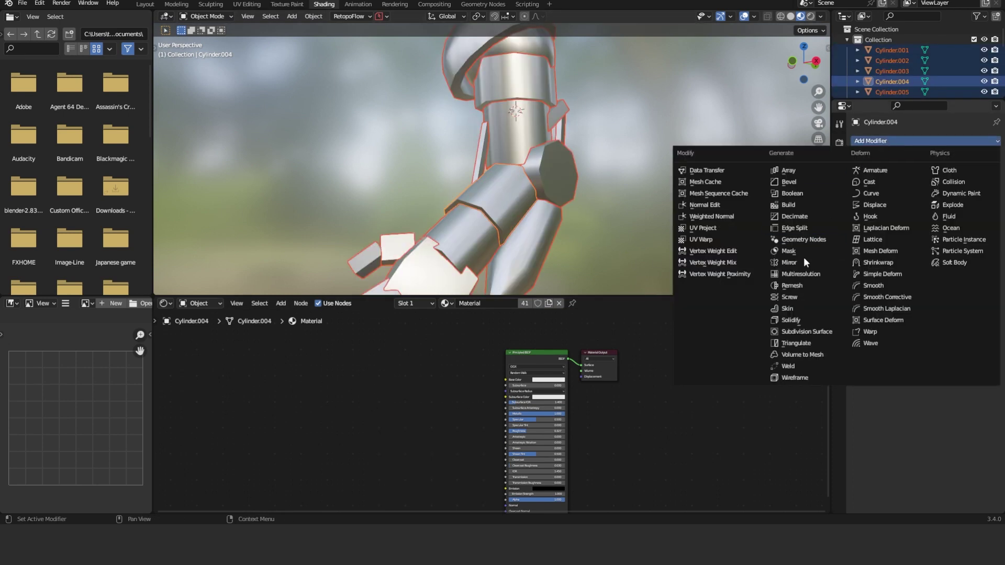
click(805, 184)
scroll(471, 211, up, 6)
drag(948, 199, 928, 198)
click(981, 212)
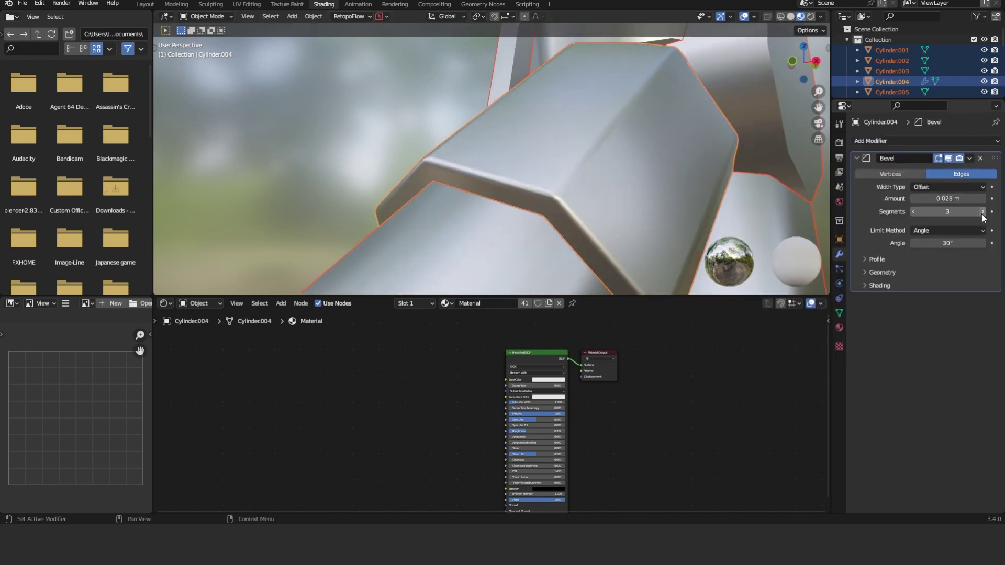
click(981, 212)
Step: Set the Bevel modifier's limit angle to 70°
click(924, 243)
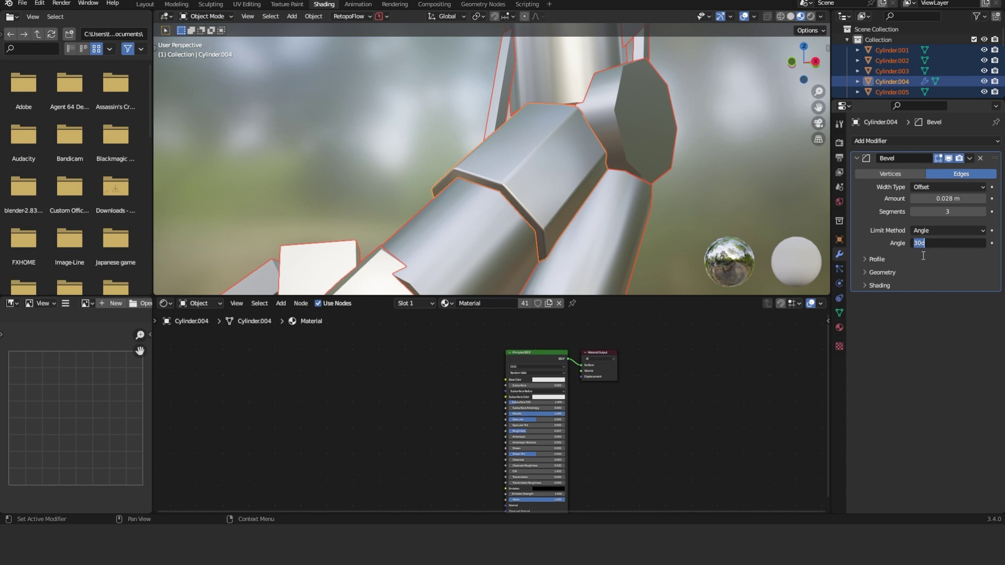
key(Return)
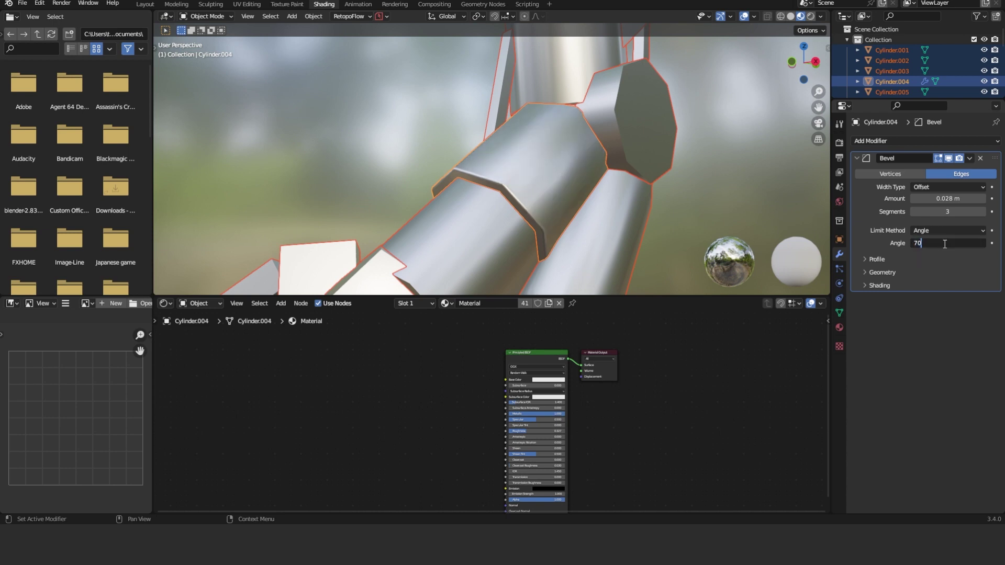
key(Return)
scroll(527, 189, down, 6)
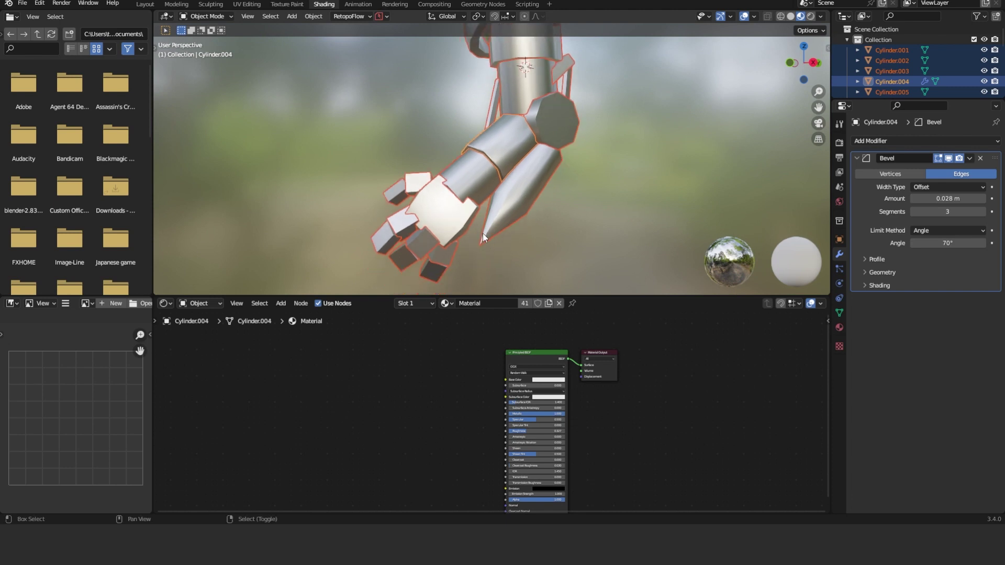
Step: Copy the forearm part's Bevel modifier to the other selected arm parts
shift+click(524, 210)
shift+click(525, 209)
shift+click(492, 139)
click(970, 158)
click(940, 191)
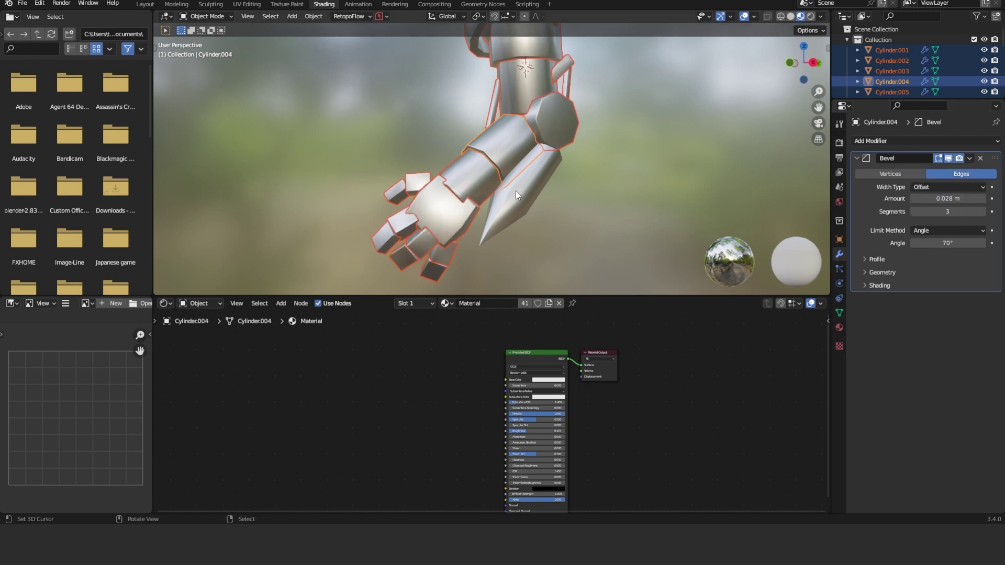
Step: Deselect everything and examine the bevelled edges of the arm parts up close from several angles
scroll(507, 191, down, 3)
key(alt+a)
scroll(612, 184, up, 4)
middle_drag(473, 209, 555, 105)
shift+middle_drag(555, 105, 537, 164)
scroll(582, 179, up, 2)
scroll(604, 185, down, 2)
scroll(586, 158, up, 2)
scroll(524, 177, down, 2)
scroll(498, 199, down, 2)
shift+middle_drag(500, 206, 530, 175)
scroll(530, 174, up, 2)
scroll(513, 381, up, 8)
Step: Add an Object Info node and connect its Random output to the Principled BSDF's Base Color
click(631, 330)
mouse_move(653, 189)
mouse_down()
mouse_move(653, 175)
mouse_move(653, 190)
mouse_up()
scroll(445, 373, down, 4)
key(shift+a)
click(445, 374)
text(obj)
key(Return)
click(382, 355)
drag(424, 383, 533, 384)
scroll(559, 201, down, 5)
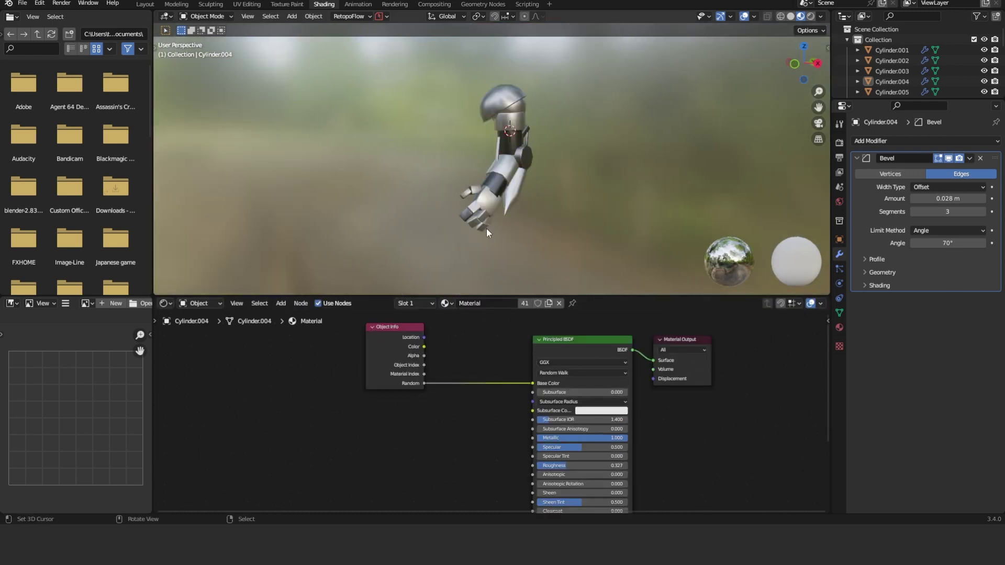
middle_drag(483, 231, 513, 271)
Step: Insert a ColorRamp node between the Object Info node's Random output and the Principled BSDF's Base Color
drag(397, 335, 353, 340)
key(shift+a)
click(442, 326)
text(co)
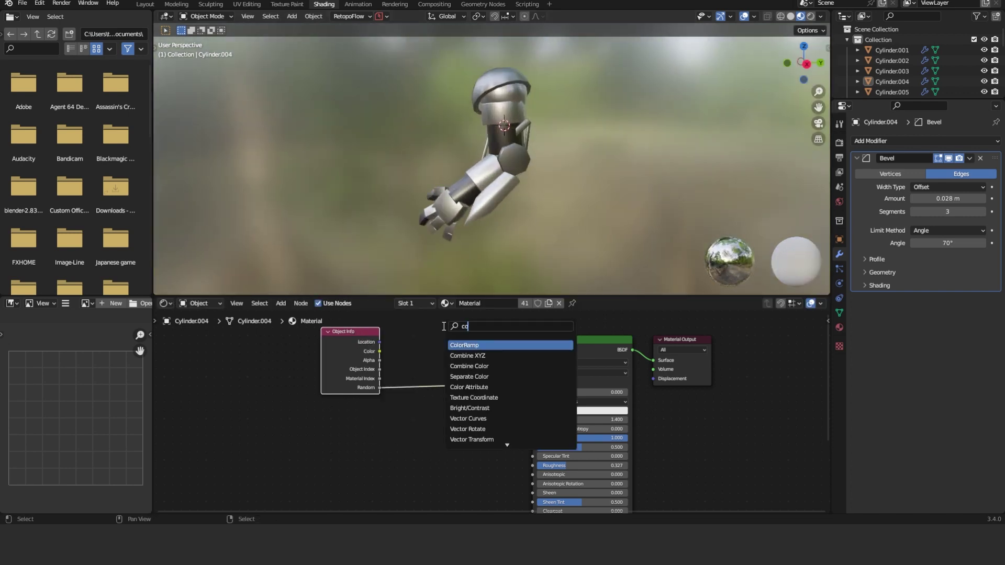
key(Return)
click(440, 329)
scroll(432, 339, up, 2)
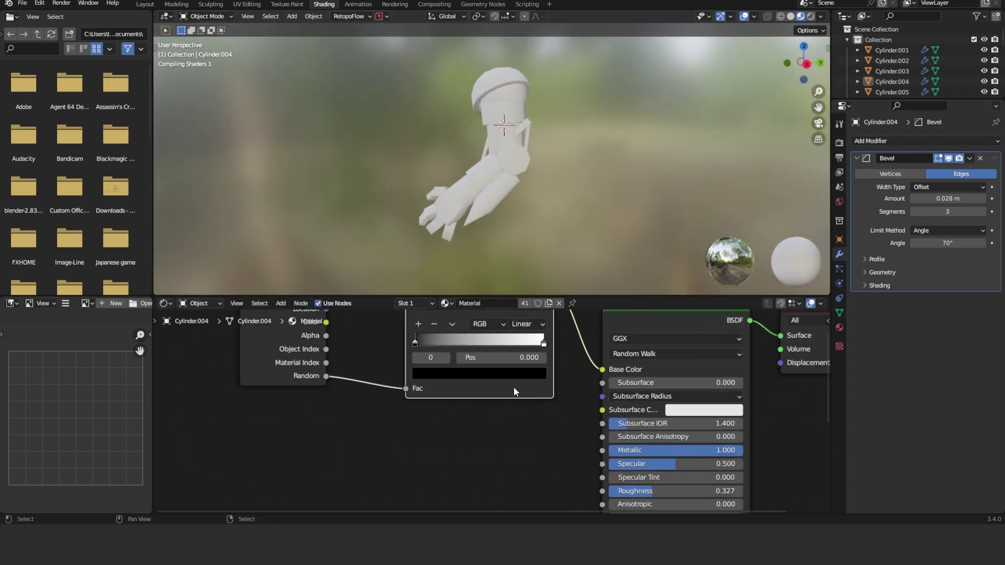
Step: Lighten the ColorRamp's black stop to light grey and check the arm's part colors
click(516, 373)
drag(518, 267, 518, 223)
middle_drag(662, 101, 714, 86)
scroll(403, 446, down, 3)
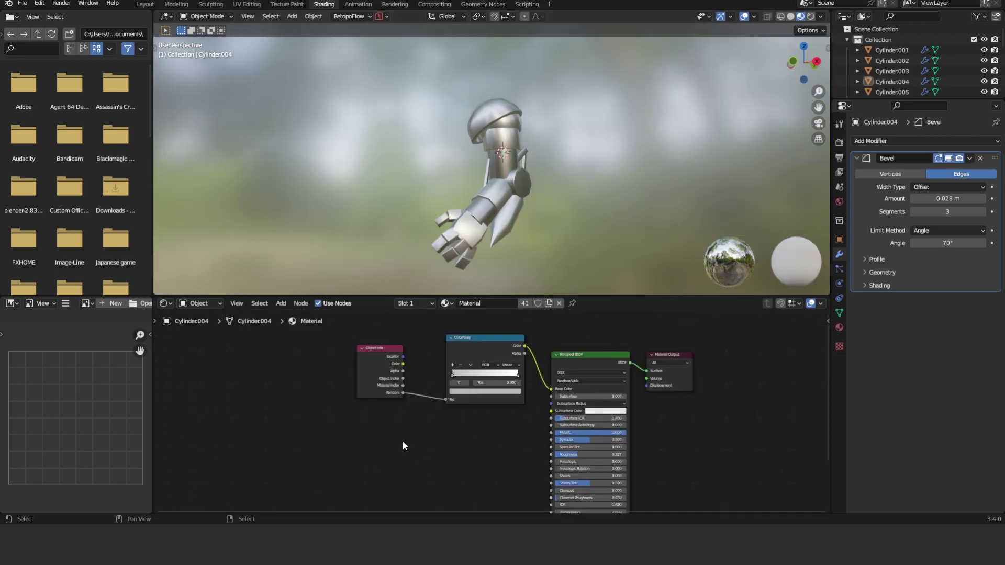
Step: Move the Object Info and ColorRamp nodes further away from the Principled BSDF to make room between them
drag(316, 420, 468, 354)
key(g)
click(385, 379)
click(447, 359)
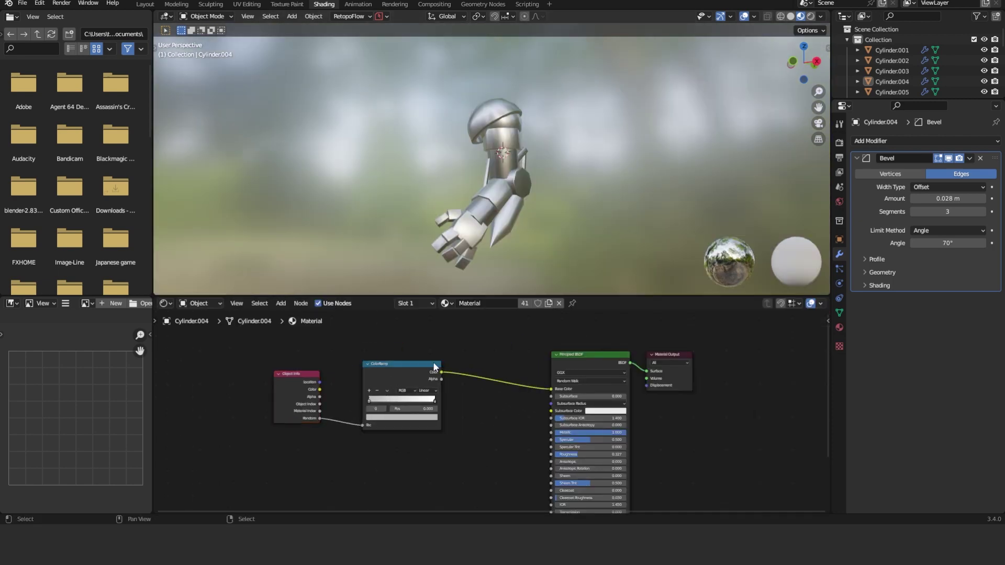
Step: Try to add a Mix node between the ColorRamp and the Principled BSDF
key(shift+a)
click(462, 354)
text(mi)
key(Return)
click(462, 354)
key(ctrl+z)
key(ctrl+z)
key(ctrl+z)
Step: Preview on the arm the ColorRamp that is driven by the Object Info node's Random output
middle_drag(526, 346, 493, 362)
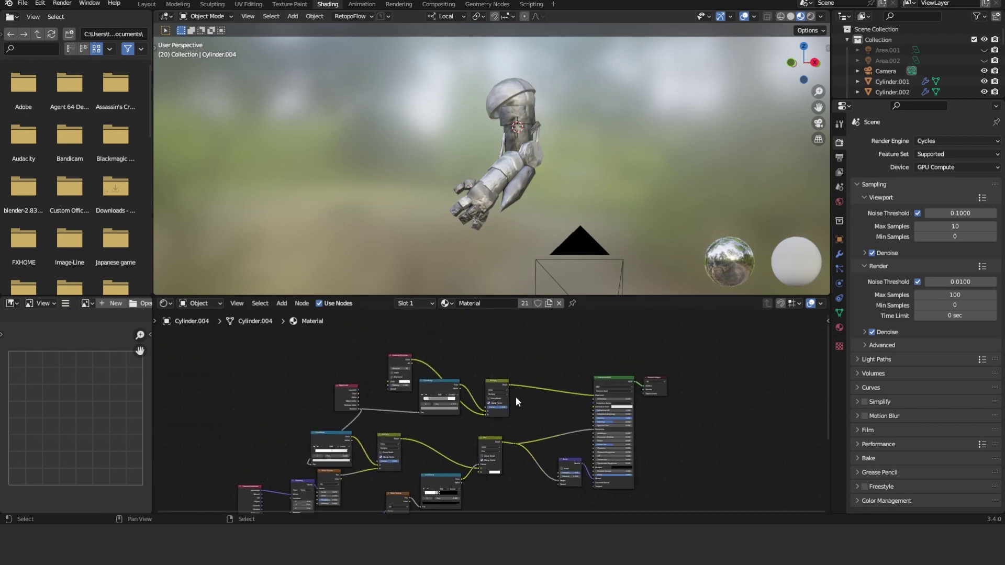
scroll(501, 378, up, 3)
scroll(429, 381, up, 4)
scroll(445, 375, down, 5)
middle_drag(471, 361, 514, 418)
scroll(451, 421, up, 3)
ctrl+shift+click(451, 421)
click(212, 429)
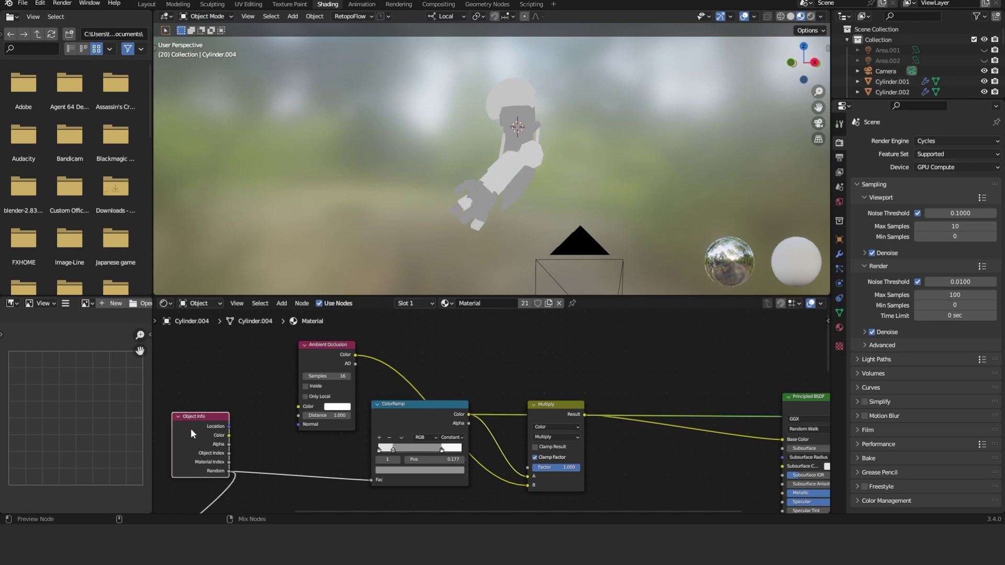
ctrl+shift+click(419, 416)
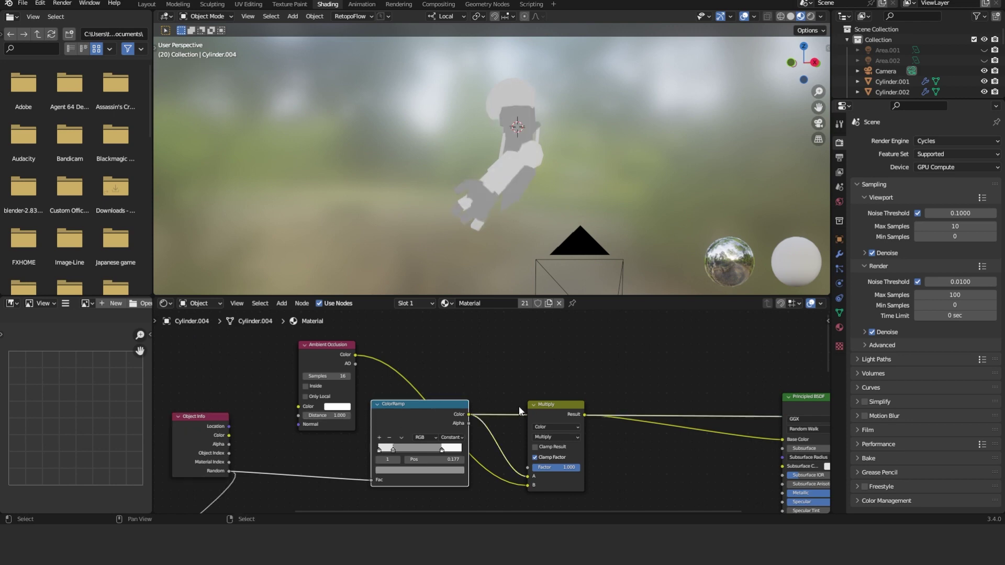
Step: Preview the Multiply node that combines ambient occlusion with the random colors and examine the arm up close
ctrl+shift+click(557, 405)
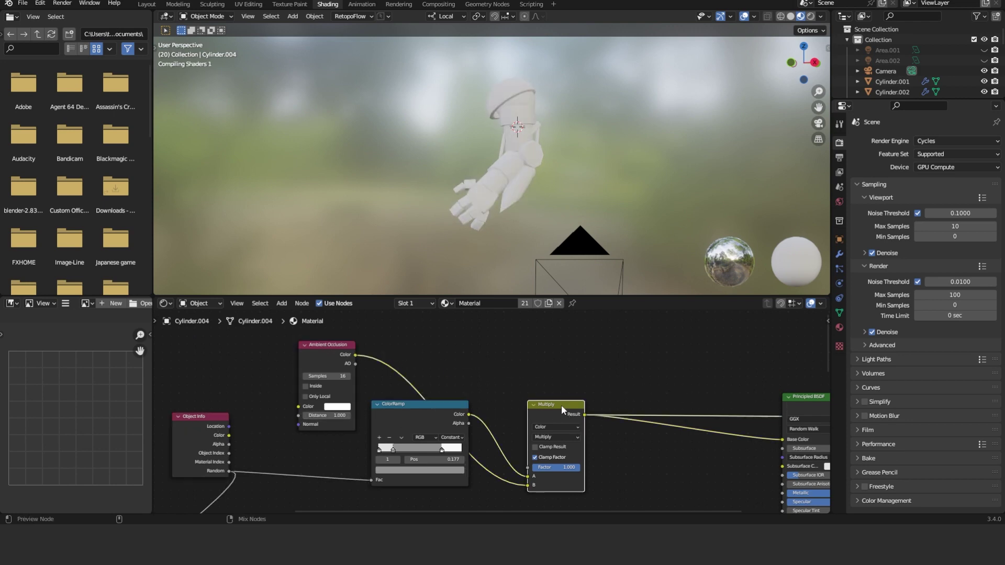
scroll(569, 158, up, 2)
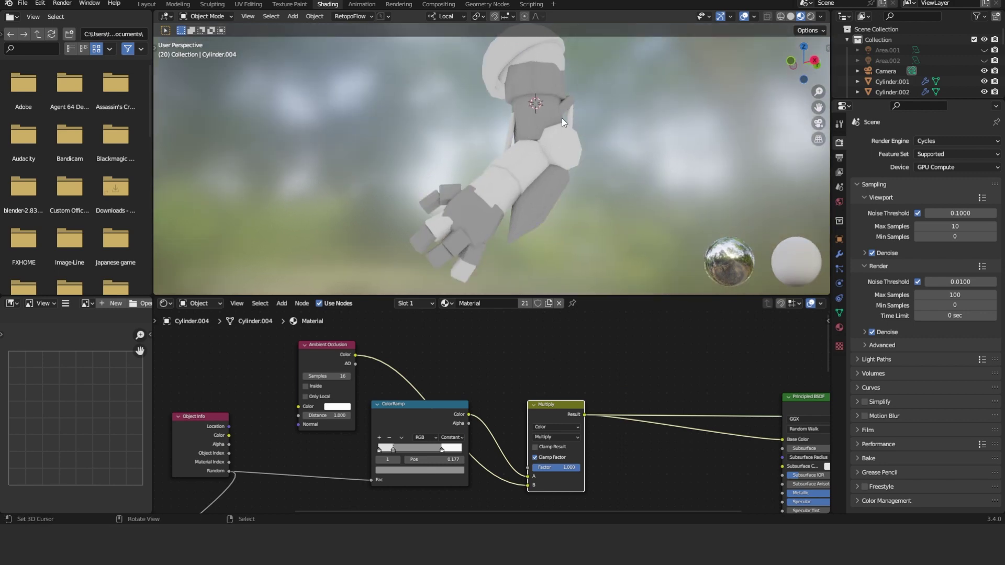
shift+middle_drag(586, 109, 536, 147)
scroll(561, 127, up, 5)
scroll(544, 190, down, 6)
scroll(582, 432, down, 3)
Step: Preview the Multiply node that combines the Noise Texture with its ColorRamp and inspect the neighbouring roughness nodes
middle_drag(571, 456, 763, 317)
scroll(589, 400, up, 2)
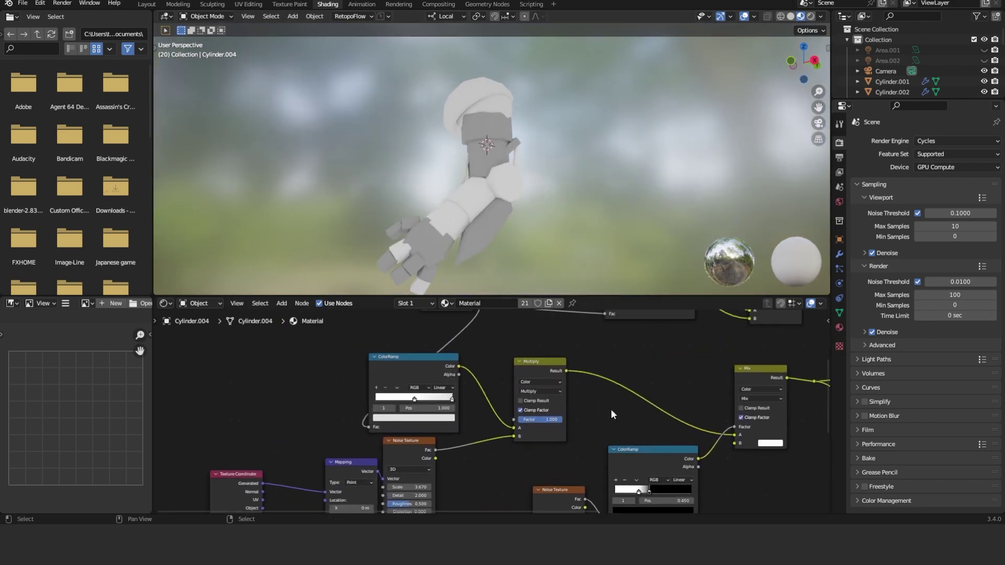
ctrl+shift+click(553, 364)
scroll(642, 370, down, 2)
middle_drag(642, 370, 441, 382)
mouse_move(384, 385)
mouse_down()
mouse_move(693, 369)
mouse_move(392, 385)
mouse_move(586, 407)
mouse_move(637, 451)
mouse_up()
scroll(471, 405, up, 2)
scroll(623, 392, down, 2)
Step: Route the Principled BSDF back to the Material Output's Surface and look over the node setup
mouse_move(801, 345)
middle_down()
mouse_move(671, 374)
mouse_move(591, 414)
mouse_move(604, 353)
middle_up()
ctrl+shift+click(550, 358)
scroll(430, 229, up, 2)
scroll(538, 231, down, 1)
scroll(535, 412, down, 4)
scroll(604, 352, up, 2)
middle_drag(389, 430, 436, 391)
drag(320, 473, 329, 450)
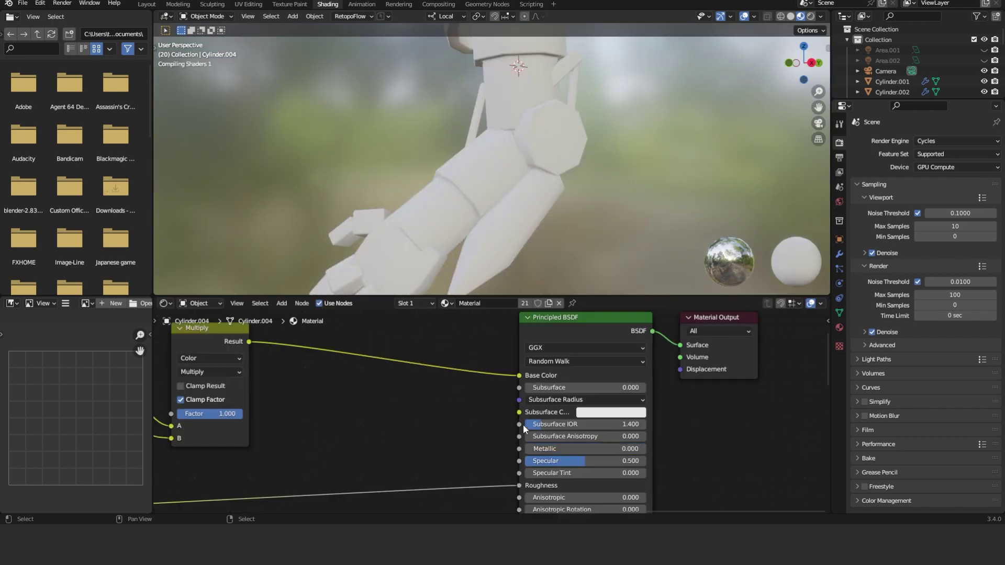
Step: Set the Principled BSDF's Metallic value to 1.000
scroll(571, 188, down, 6)
middle_drag(568, 186, 569, 220)
scroll(589, 192, up, 3)
scroll(585, 203, up, 1)
scroll(587, 204, down, 2)
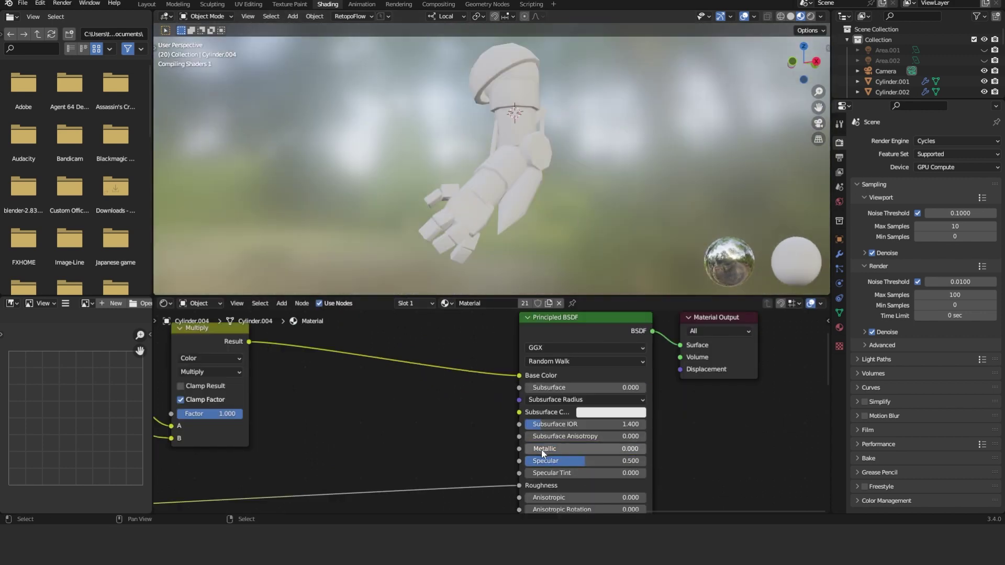
drag(561, 448, 645, 448)
Step: Show the arm in rendered shading through the scene camera
middle_drag(517, 200, 500, 199)
key(z)
key(KP_0)
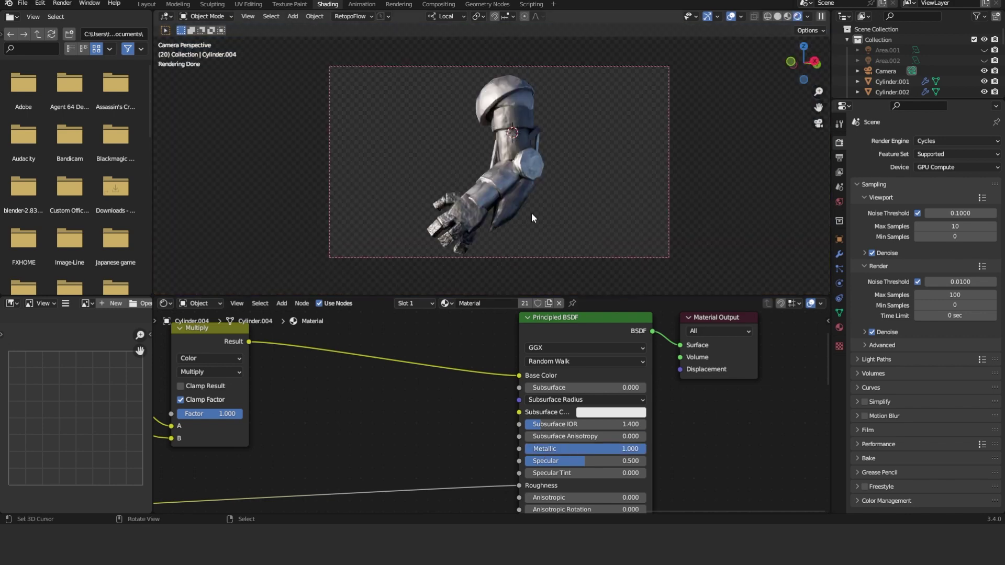